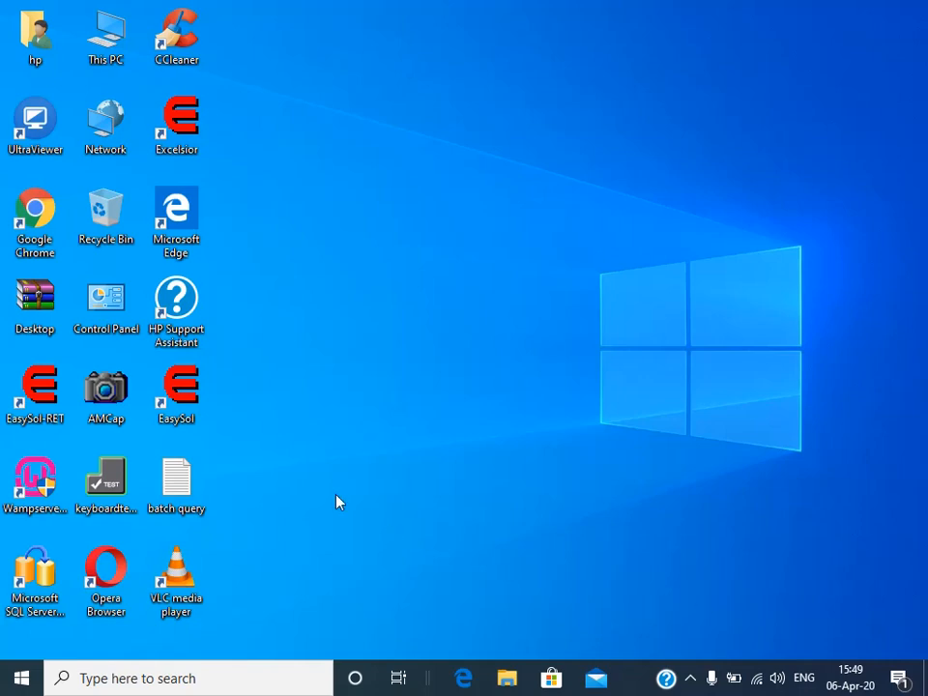
Step: Launch EasySol from its desktop icon to reach the company login window
double_click(182, 386)
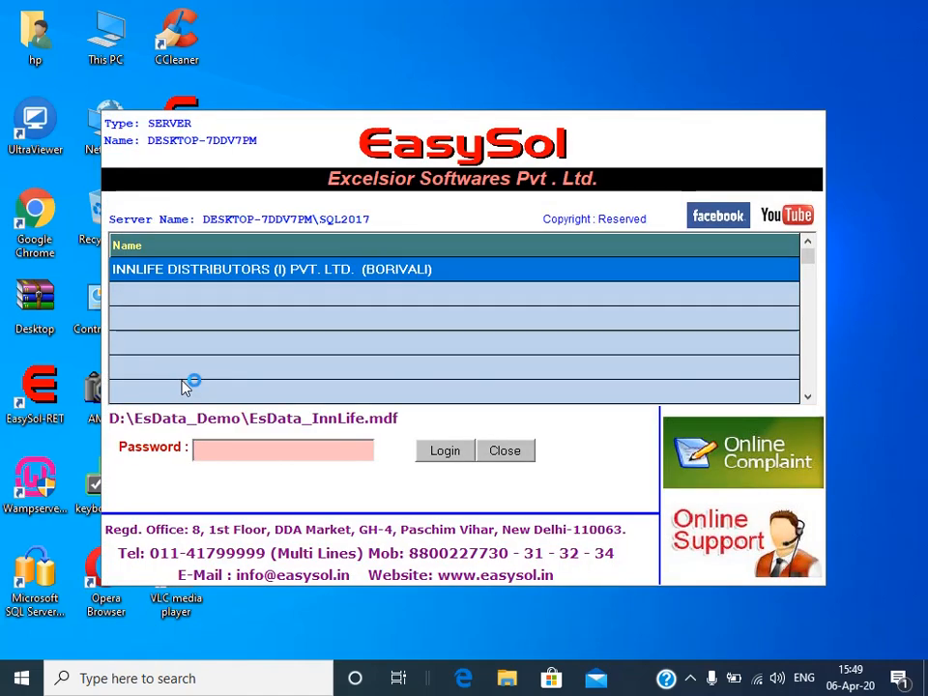
Step: Log in with the company password and dismiss the reminder list
text(*)
key(Return)
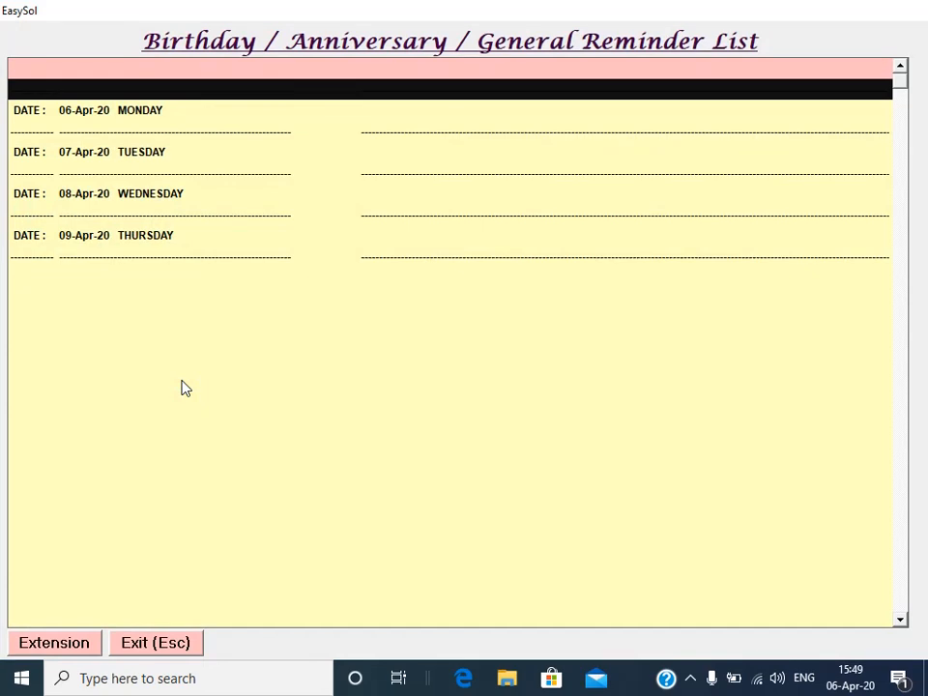
key(Escape)
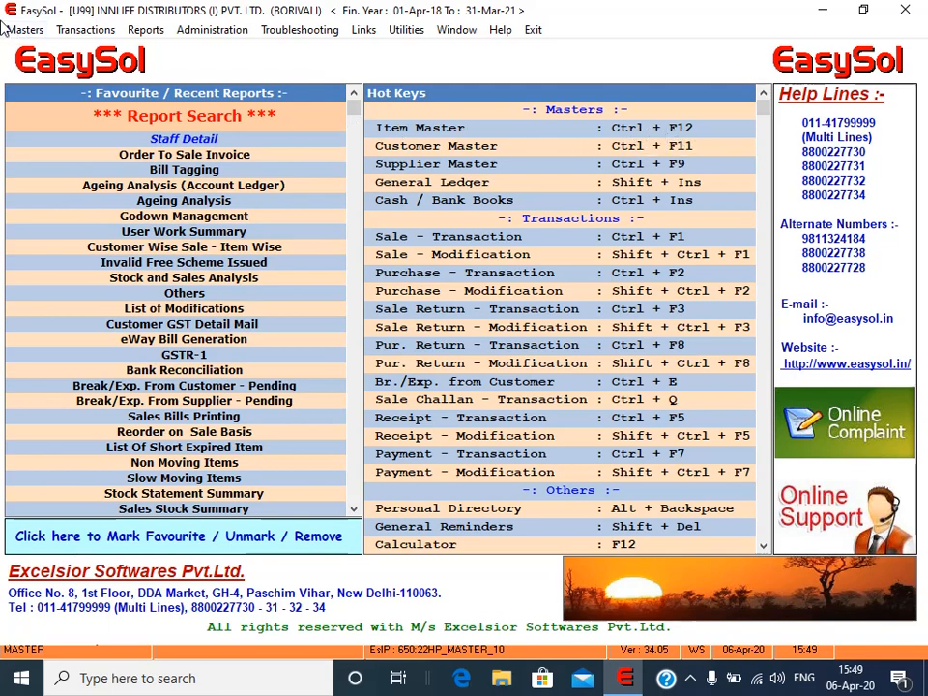
Step: Open the Masters > Items list and dismiss the 'Name Can't Left Blank' error
click(20, 29)
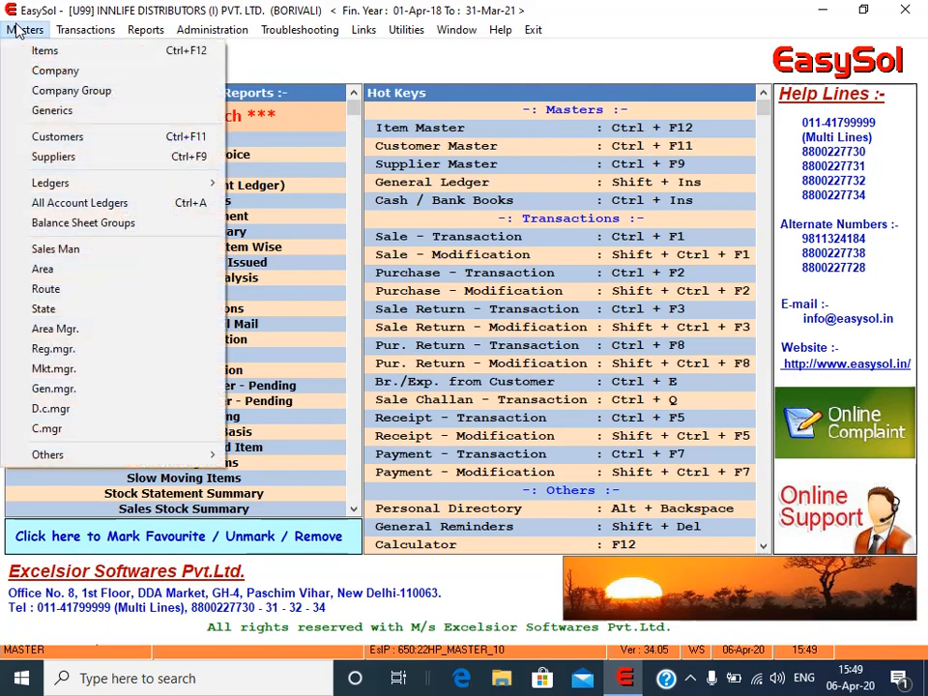
click(96, 60)
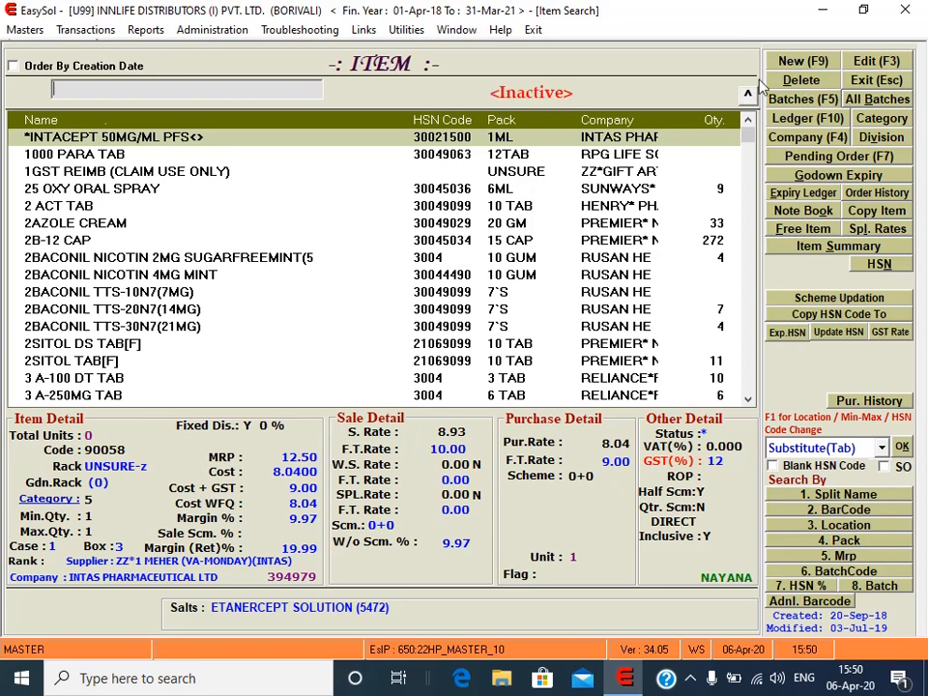
click(817, 64)
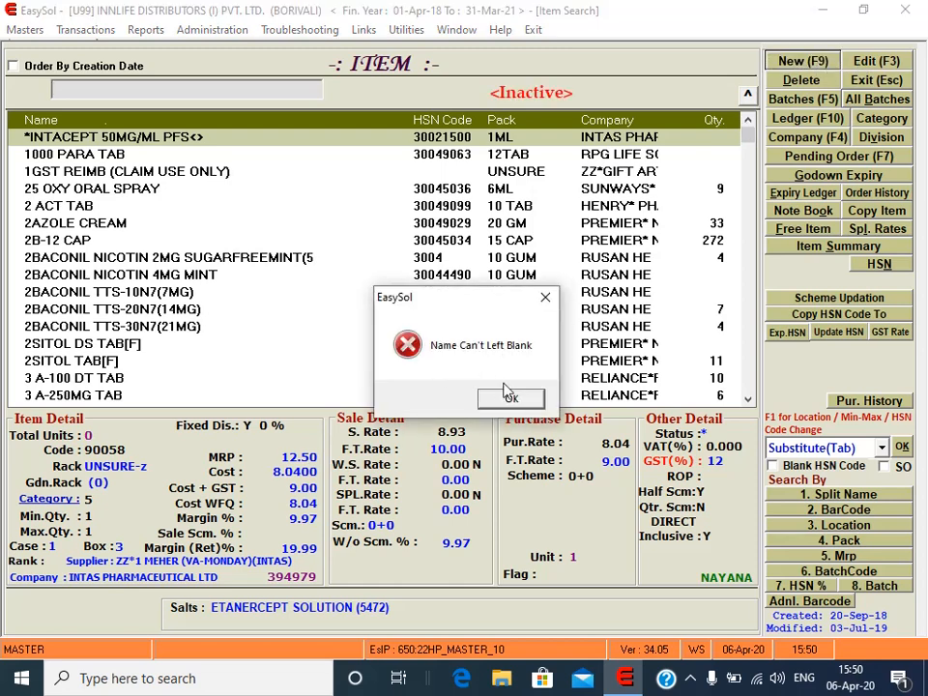
click(507, 398)
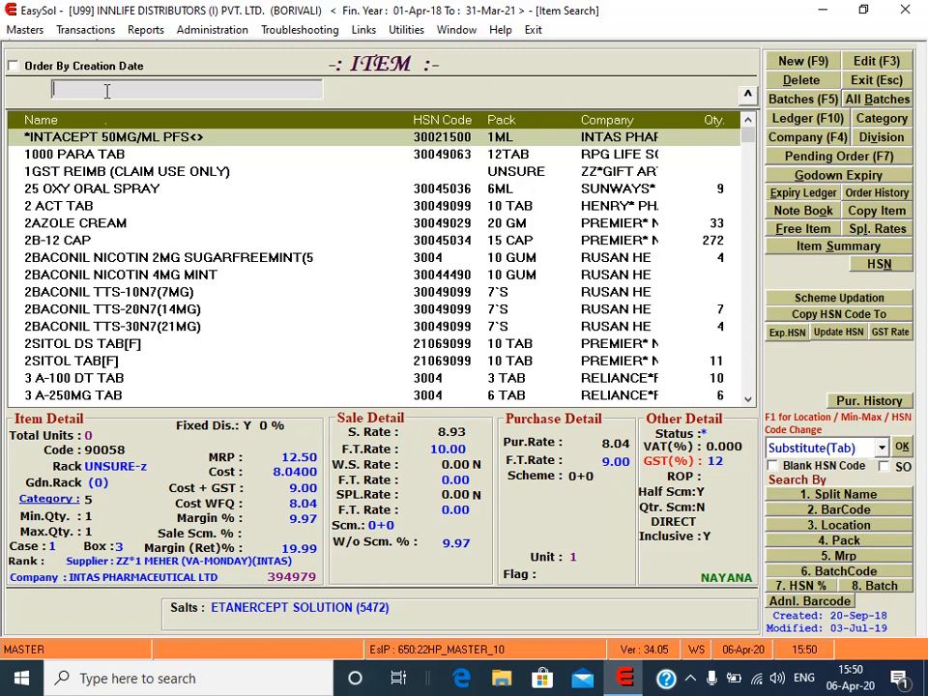
Step: Search the item list for 'PARACITA' to confirm it doesn't exist yet
text(PARAM)
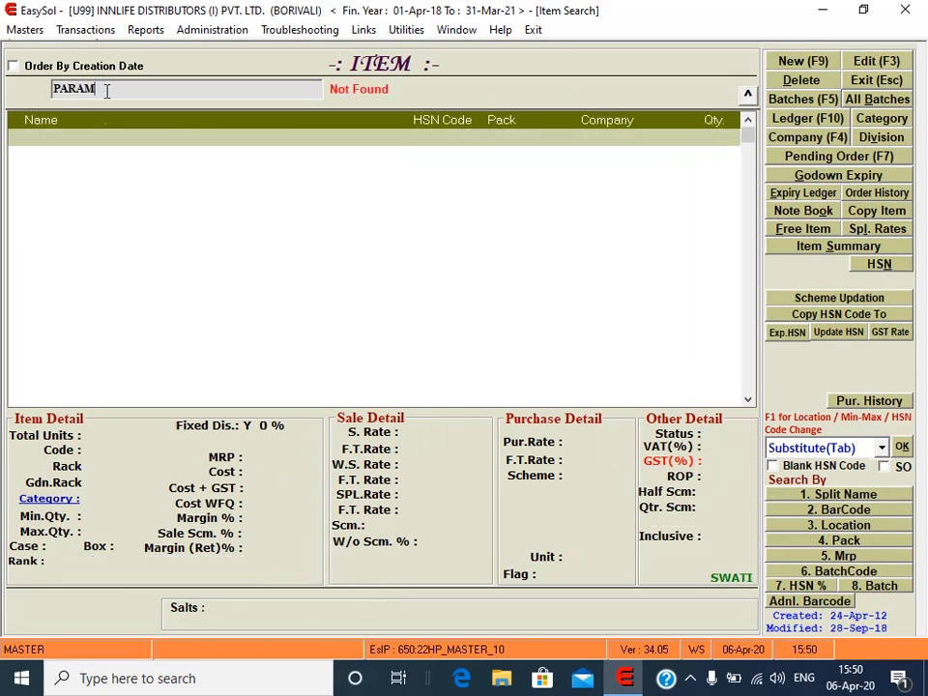
key(BackSpace)
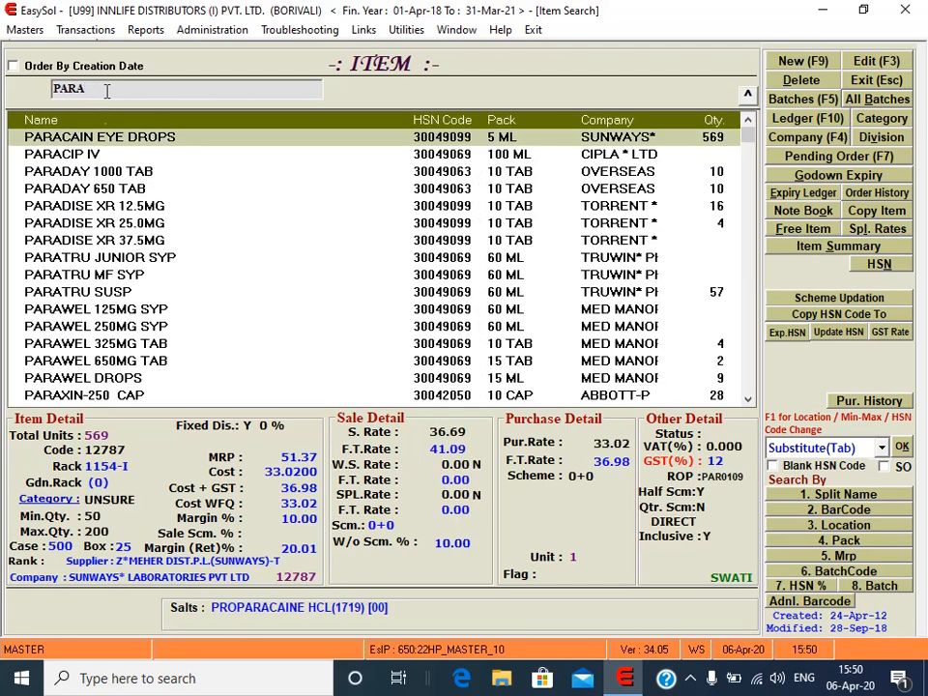
text(CIT)
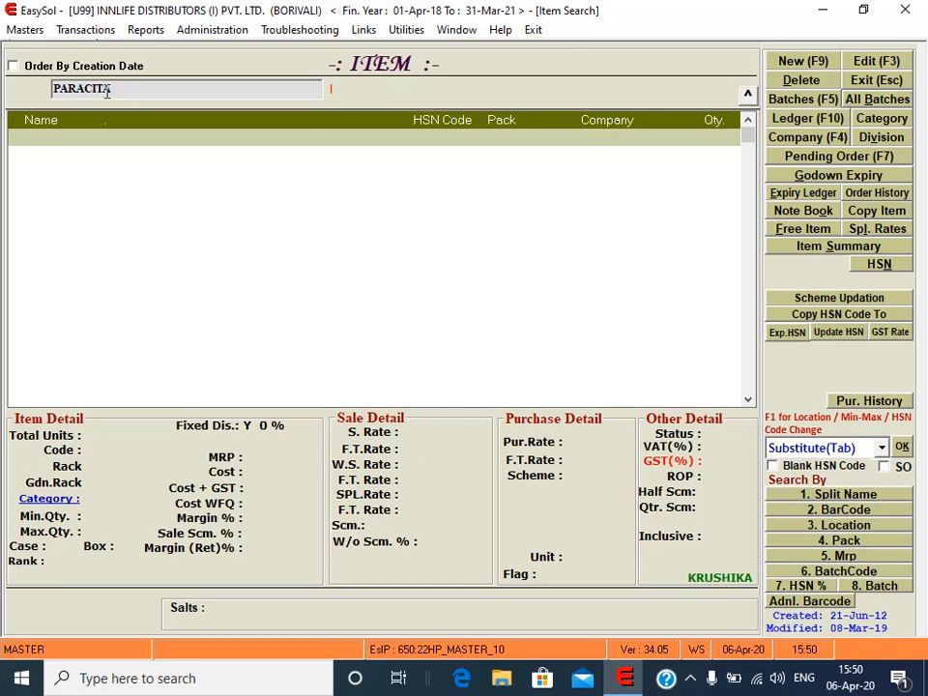
text(A)
Step: Create a new item named PARACITA and bring up the manufacturer search list
click(803, 61)
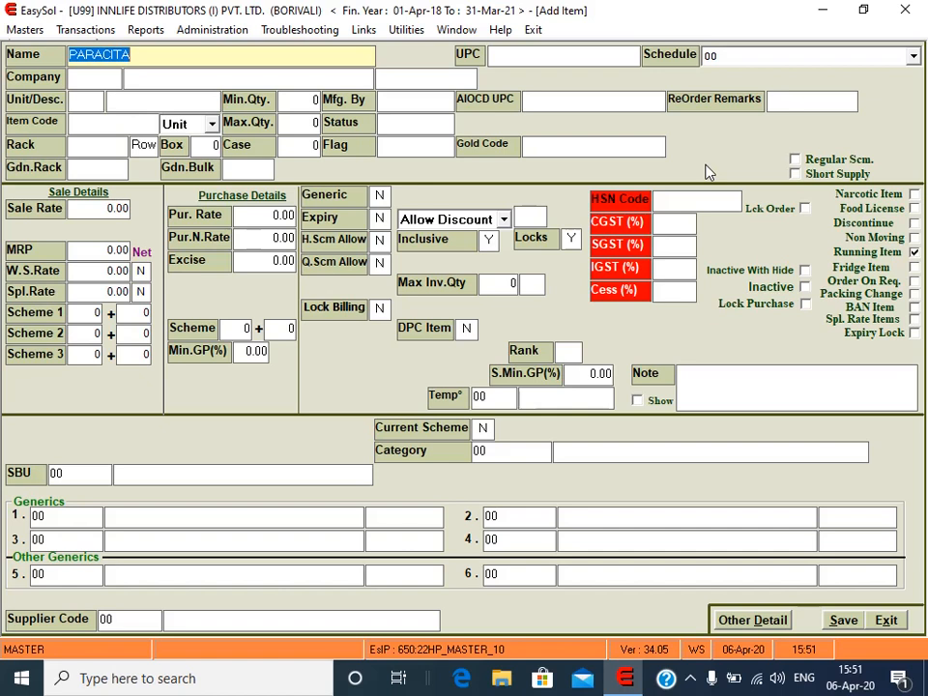
key(End)
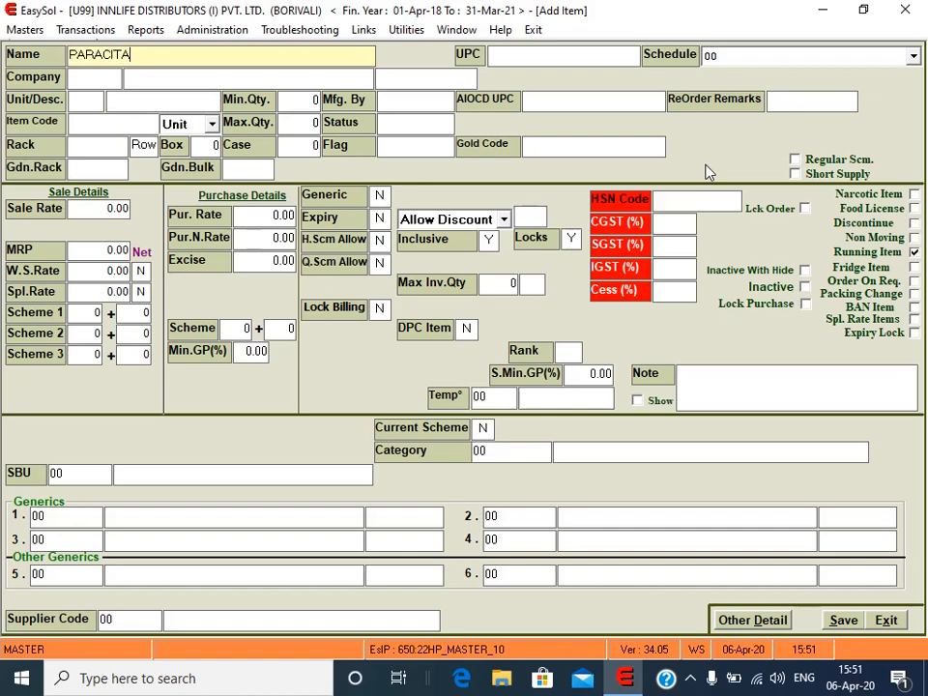
key(Return)
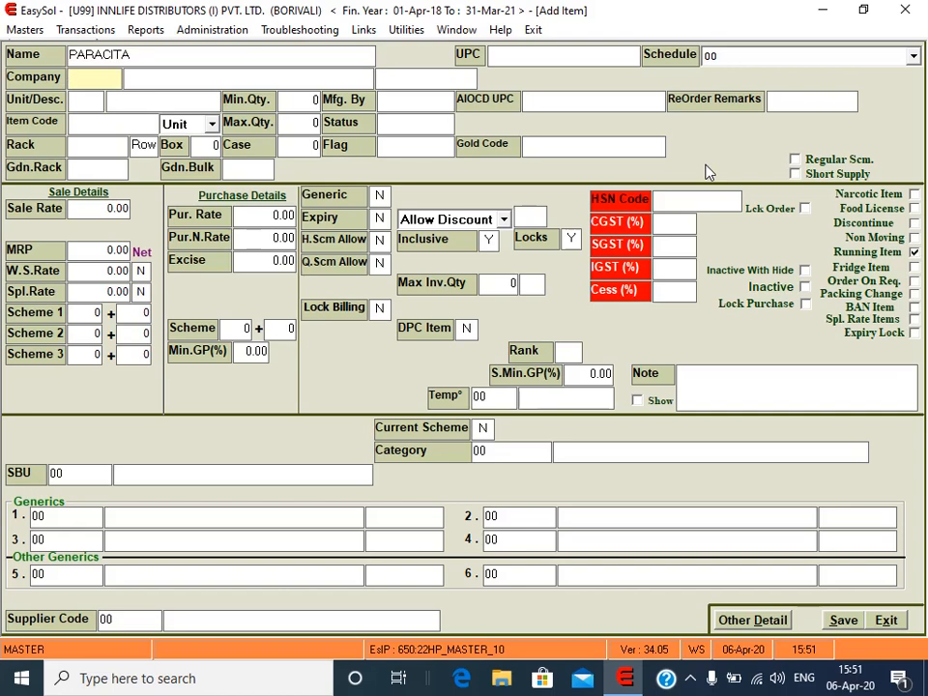
key(Return)
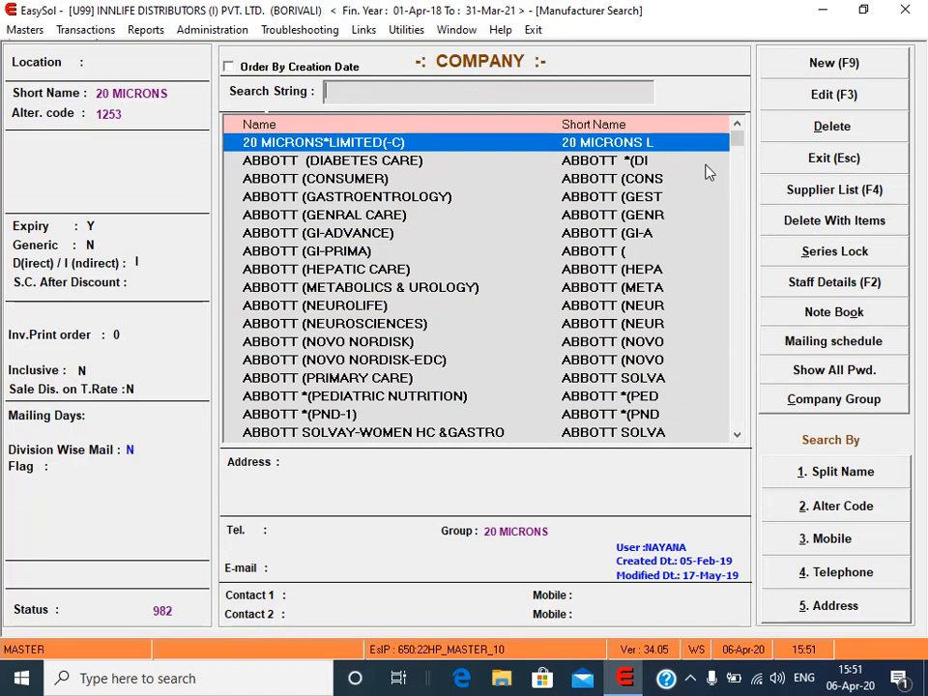
Step: Search 'LUPI' and select 1201 LUPIN (ENDEAVOUR) as the item's company
text(LU)
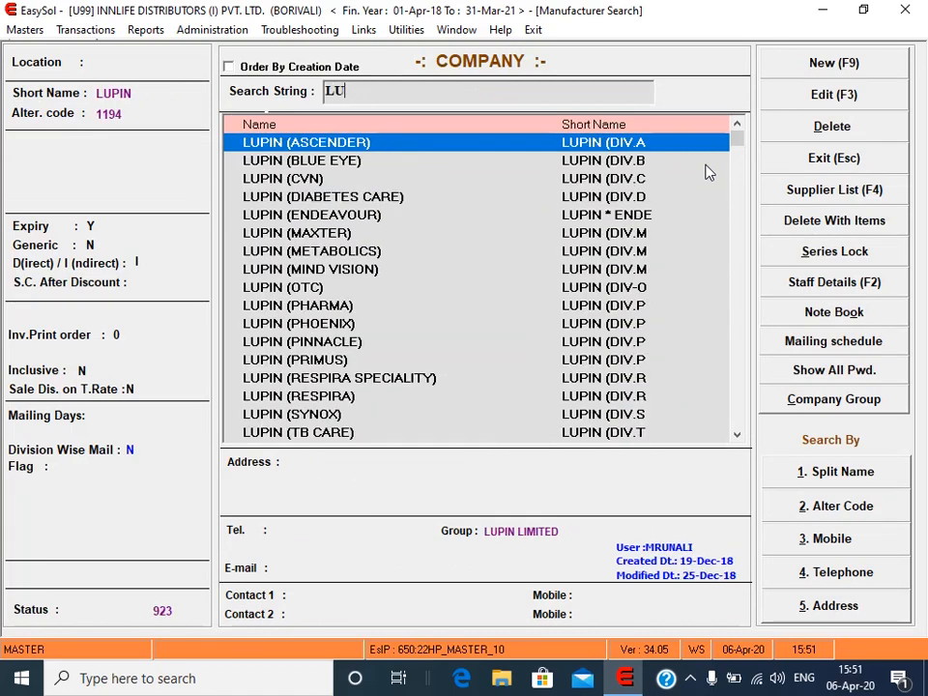
text(PI)
key(Down)
key(Down)
key(Down)
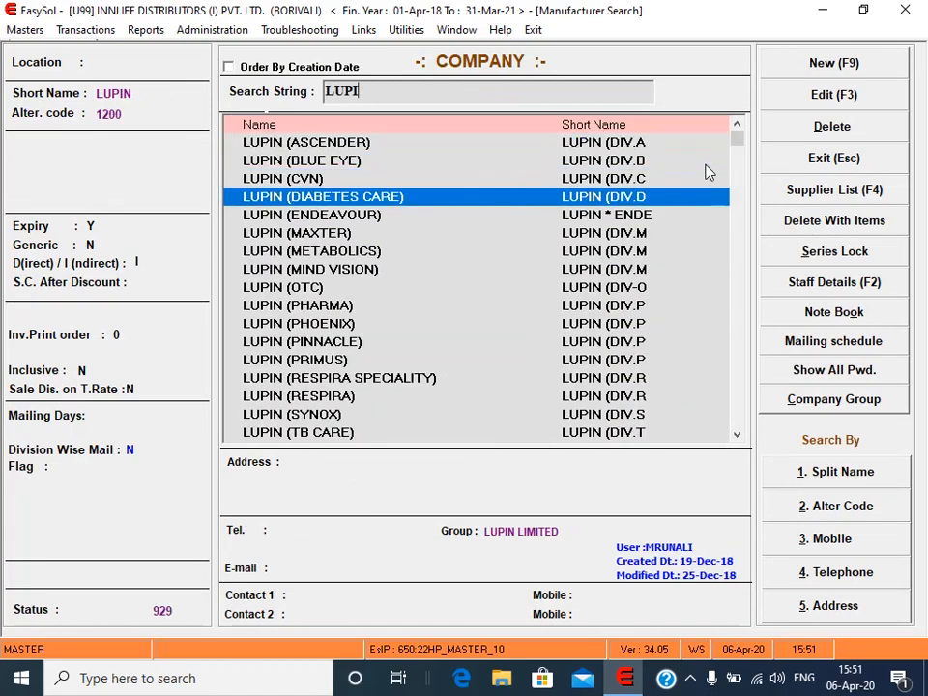
key(Down)
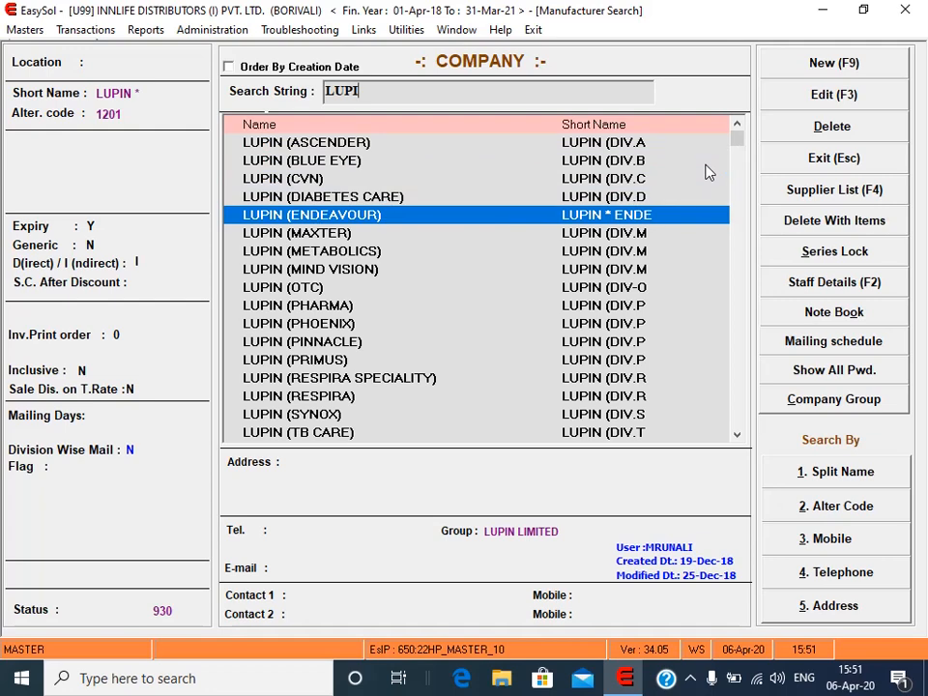
key(Return)
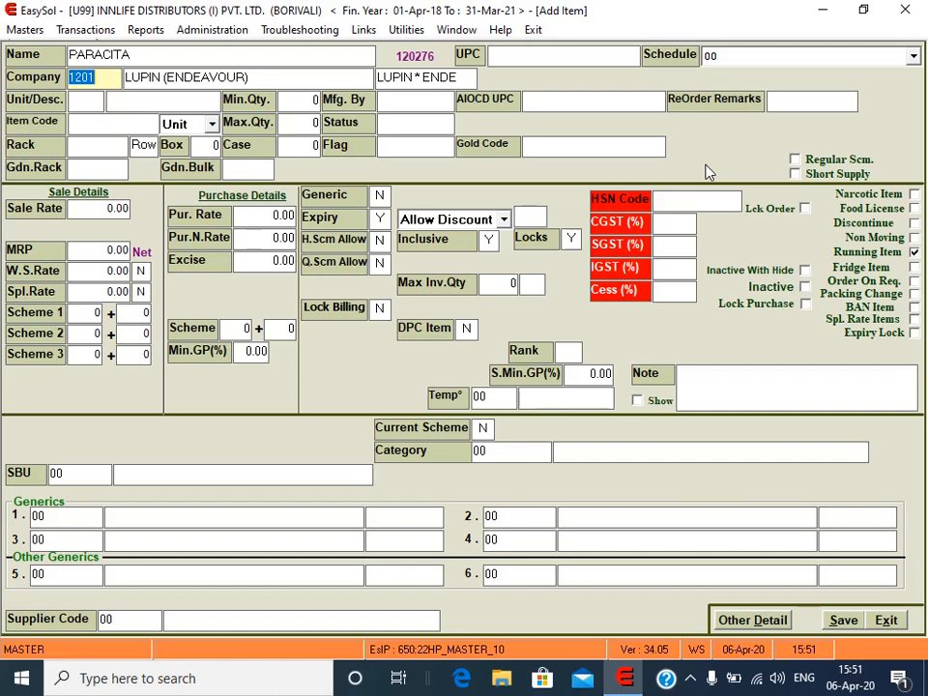
Step: Set the item's pack unit to 10 with description TAB
key(Return)
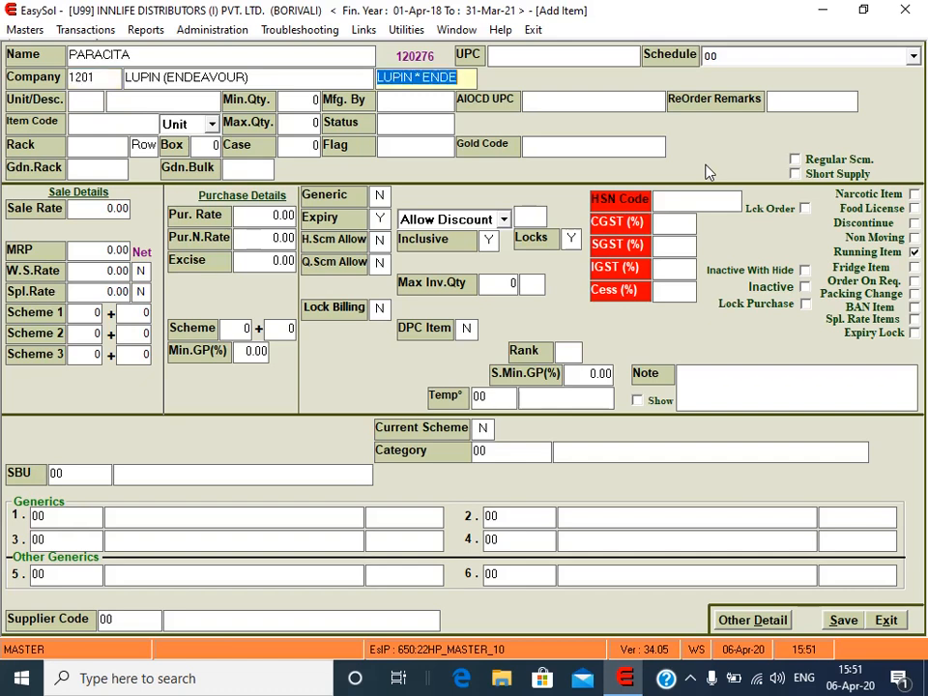
key(Return)
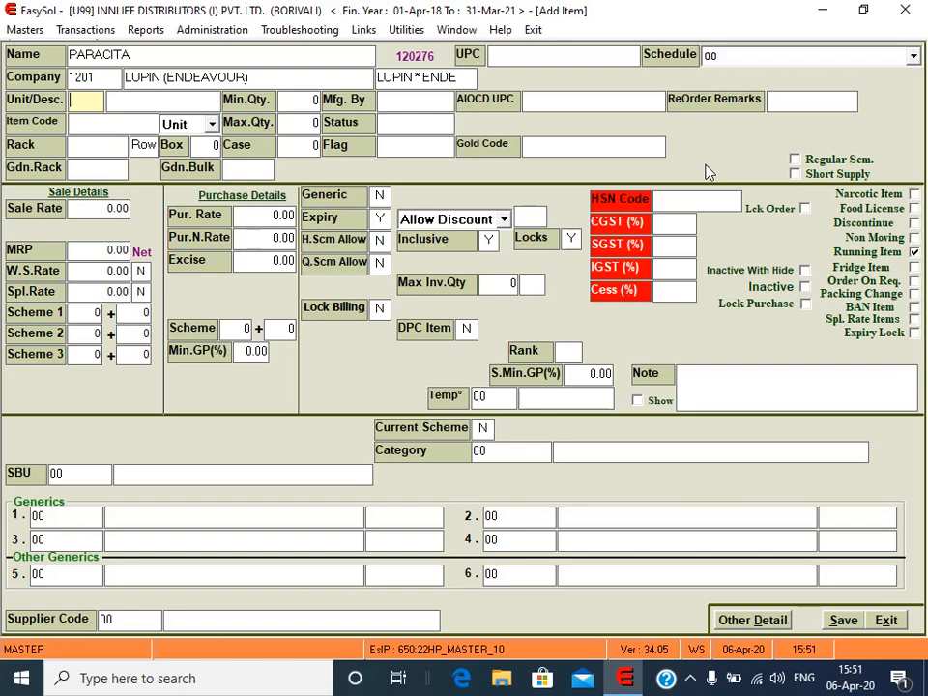
text(10)
key(Return)
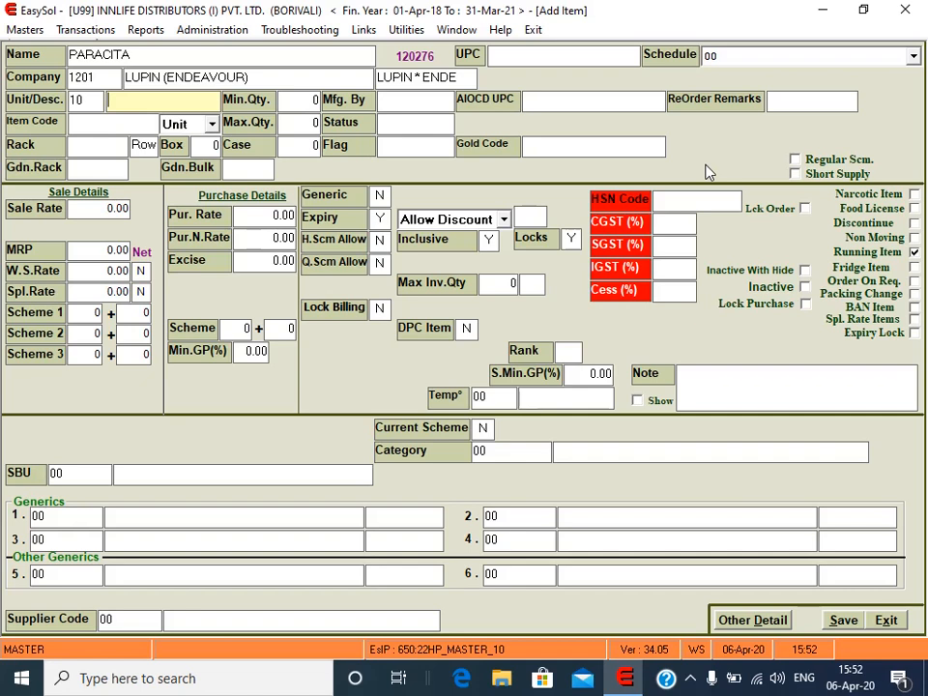
text(TAN)
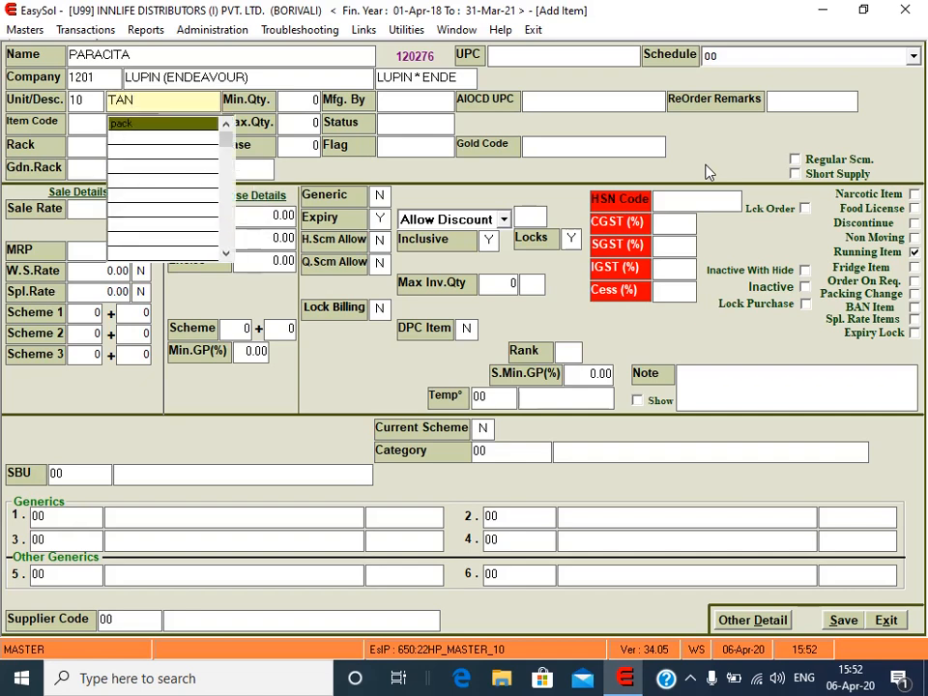
key(BackSpace)
text(B)
key(Return)
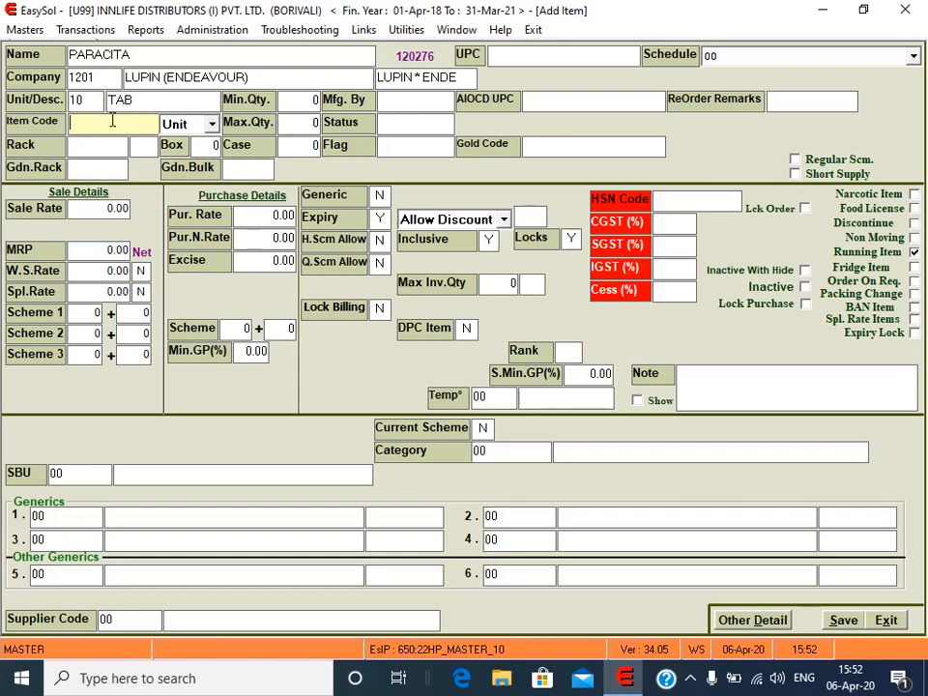
Step: Enter item code 120277 and rack 1007, leaving the godown rack blank
text(120277)
key(Return)
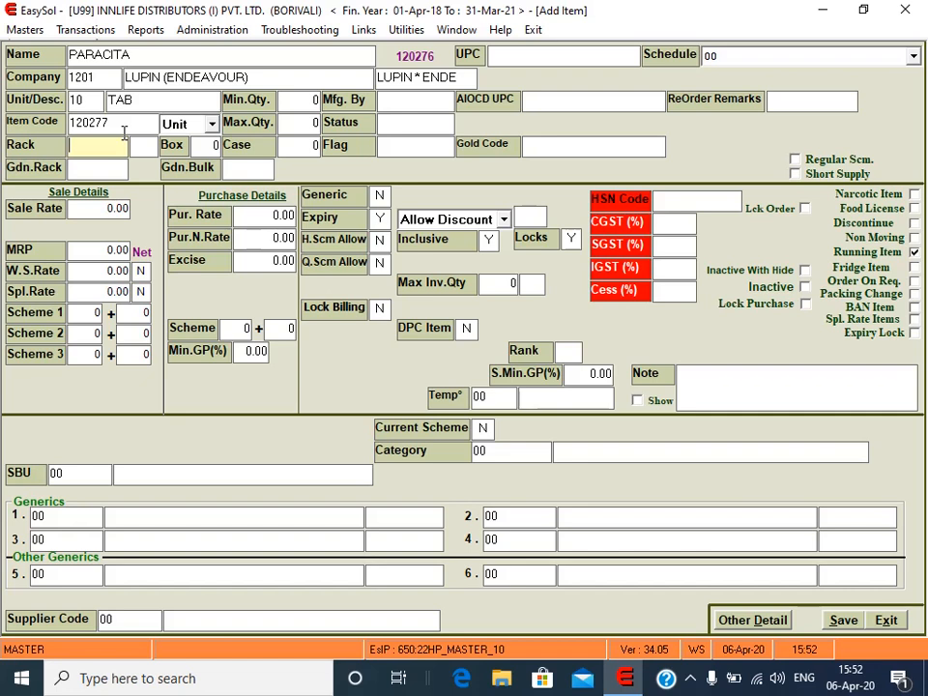
text(1007)
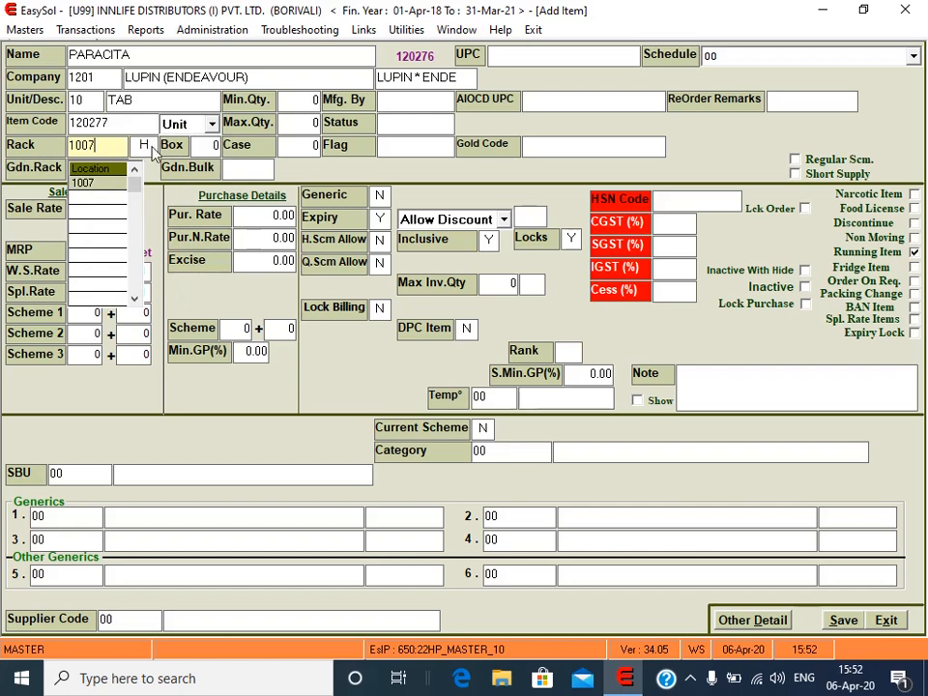
key(Return)
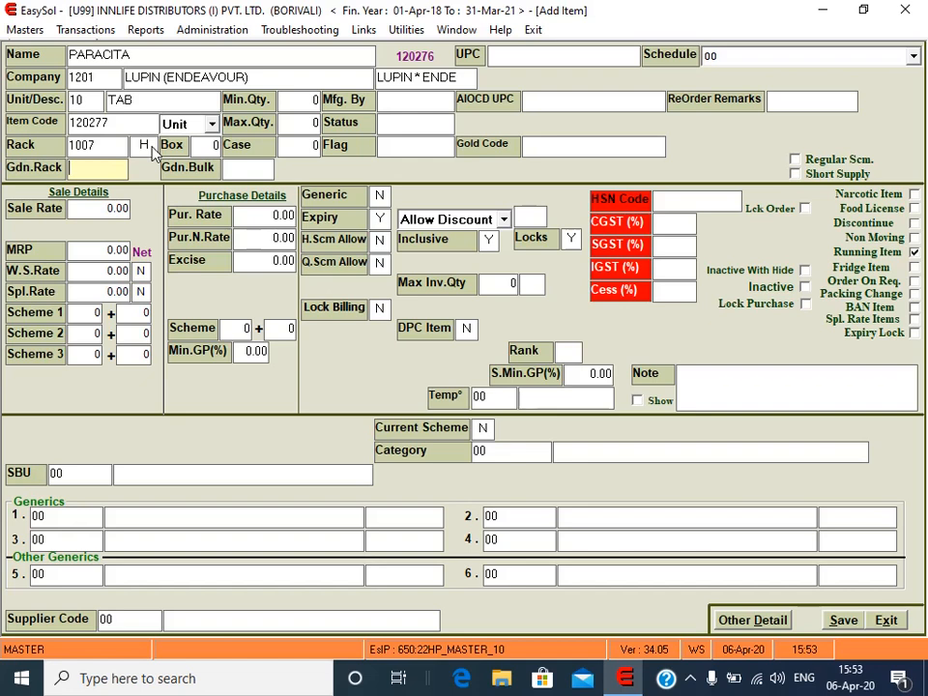
key(Return)
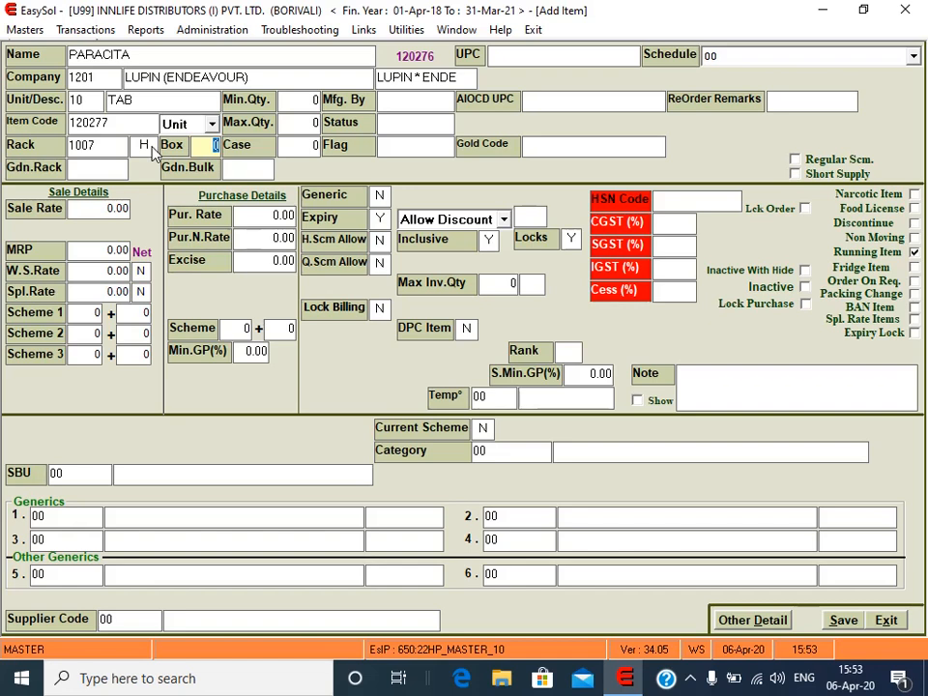
Step: Set the Box quantity to 10, leaving Gdn.Bulk empty
text(10)
key(Return)
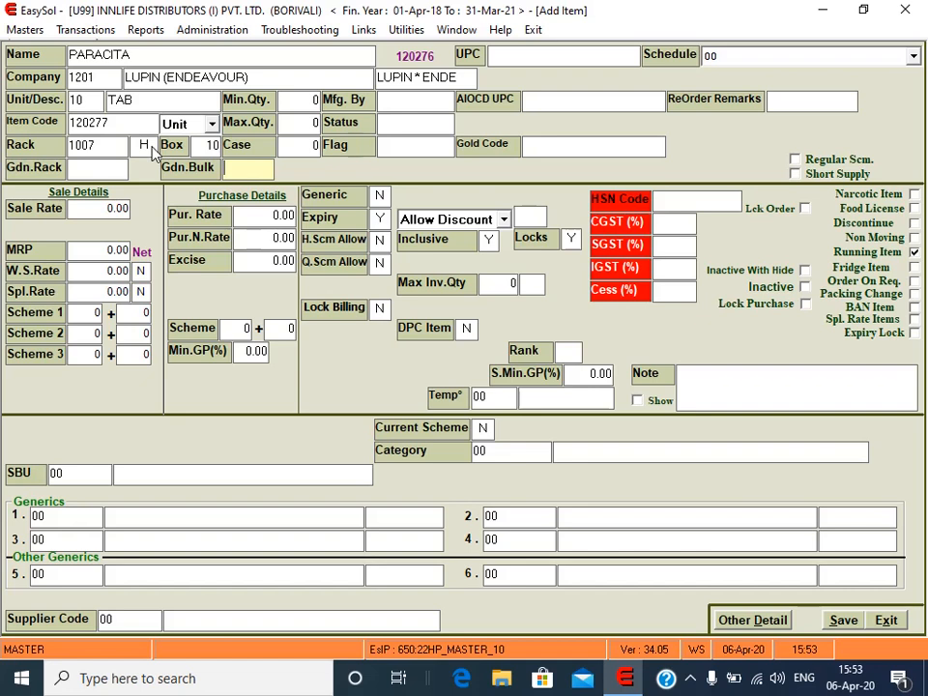
key(Return)
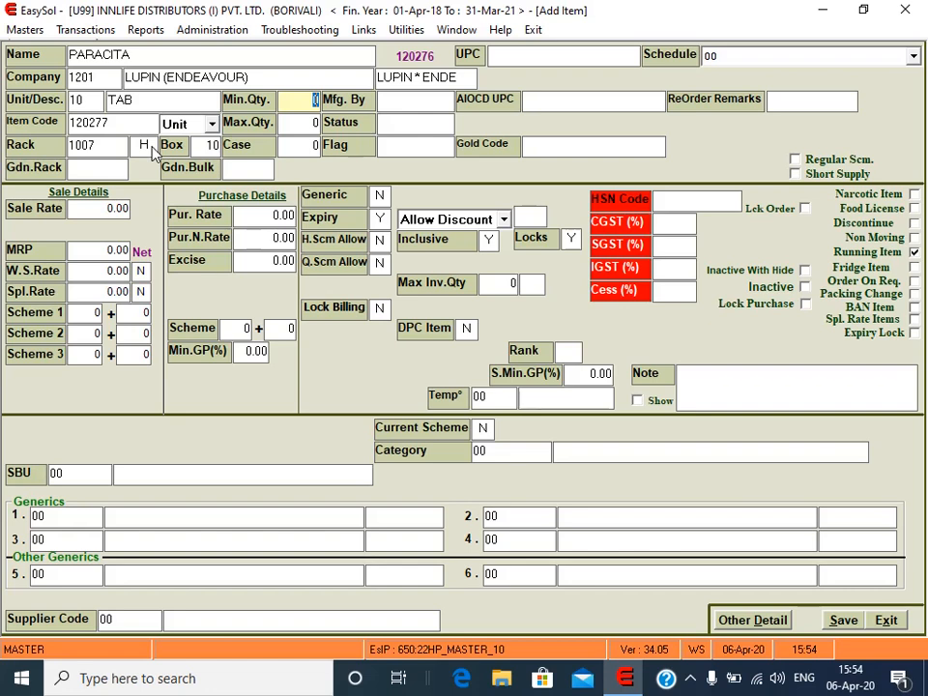
Step: Enter minimum quantity 5, maximum quantity 50 and case quantity 240
text(5)
key(Return)
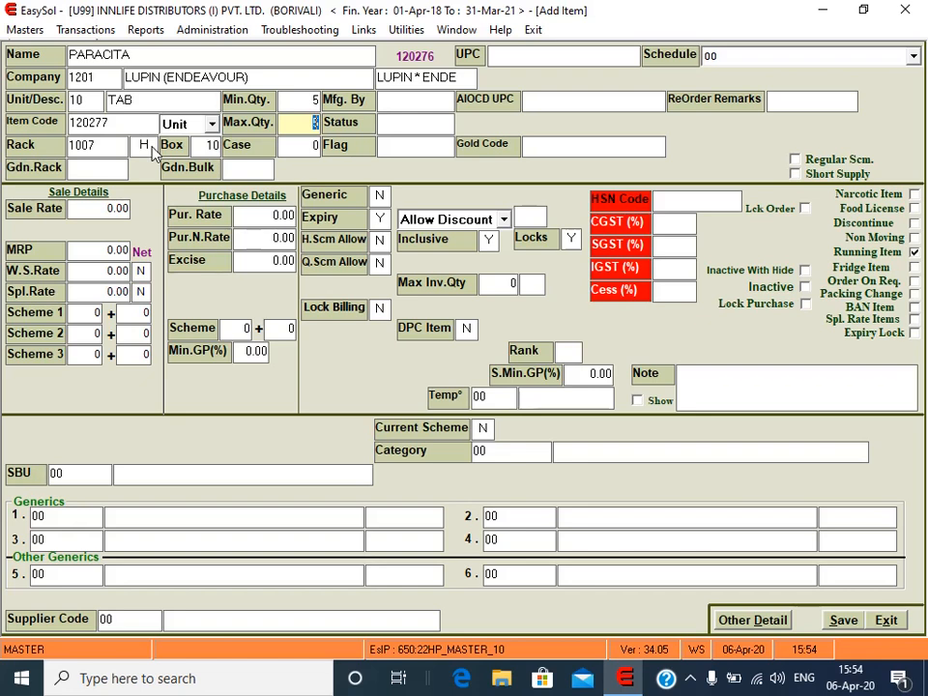
text(50)
key(Return)
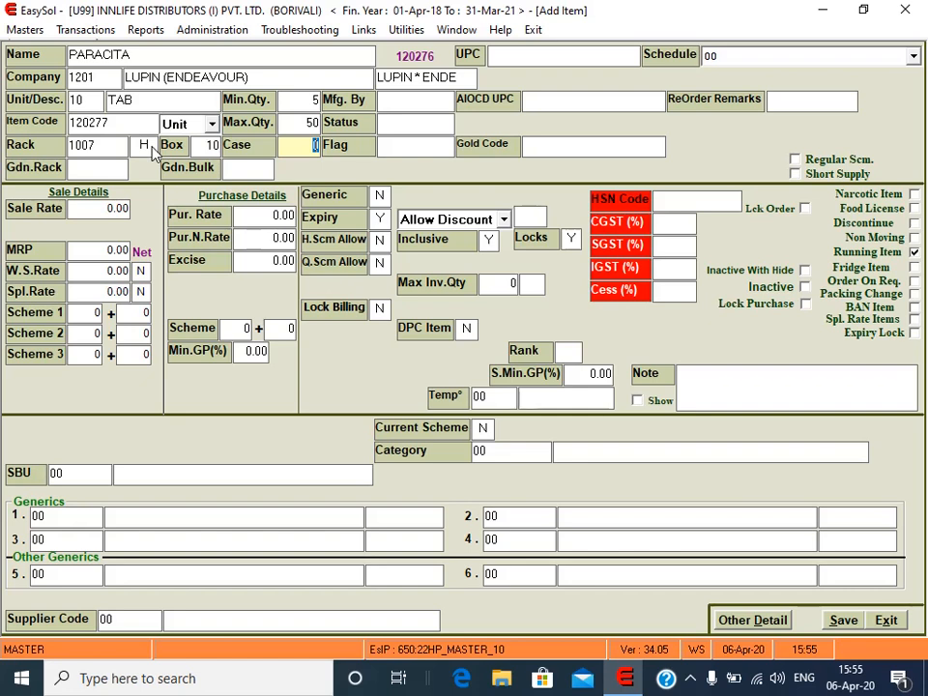
text(240)
key(Return)
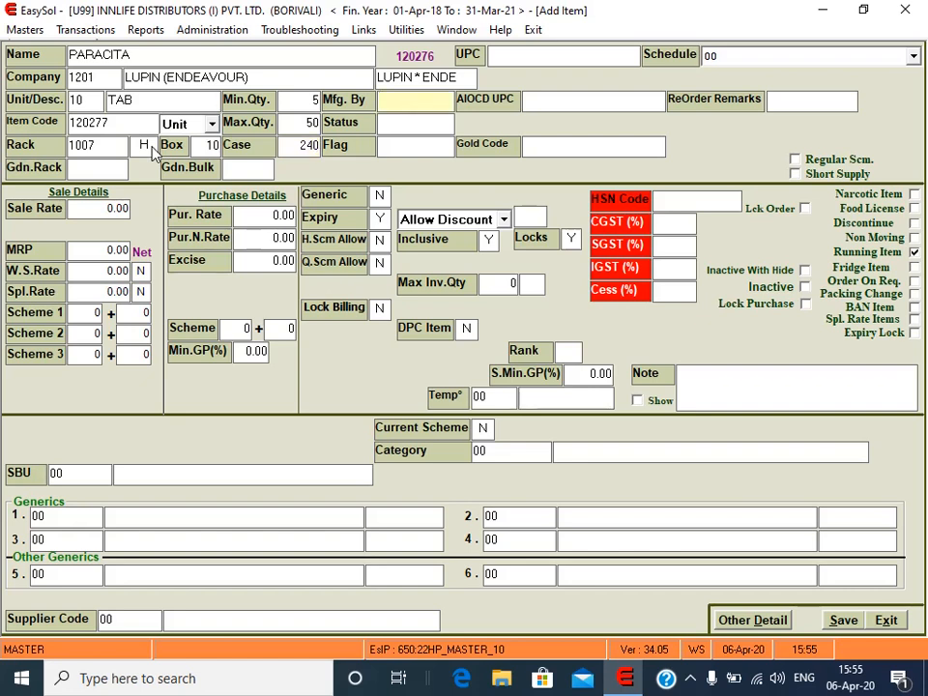
key(Return)
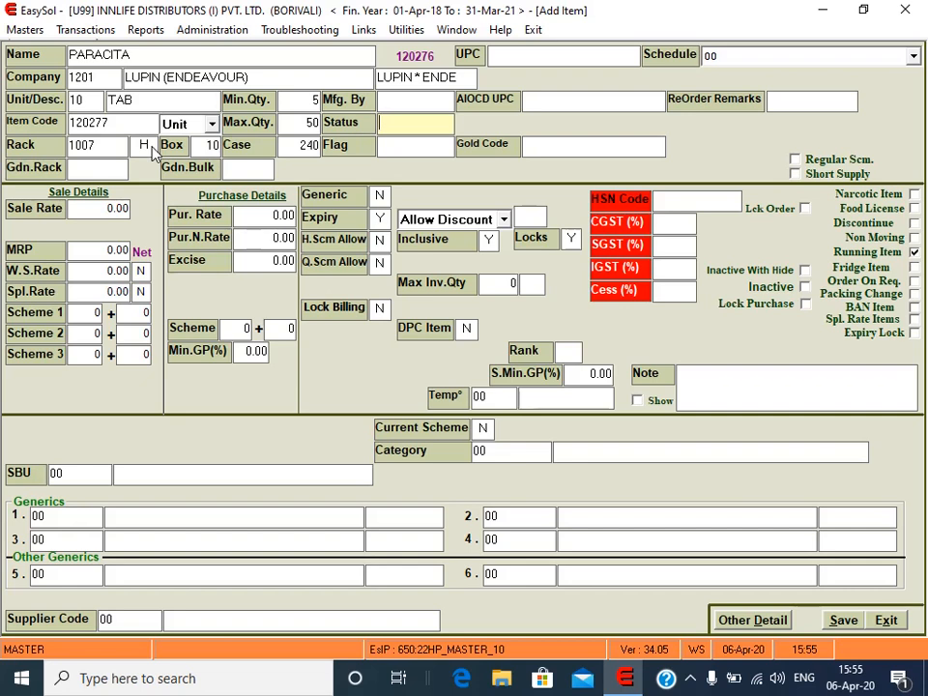
key(Return)
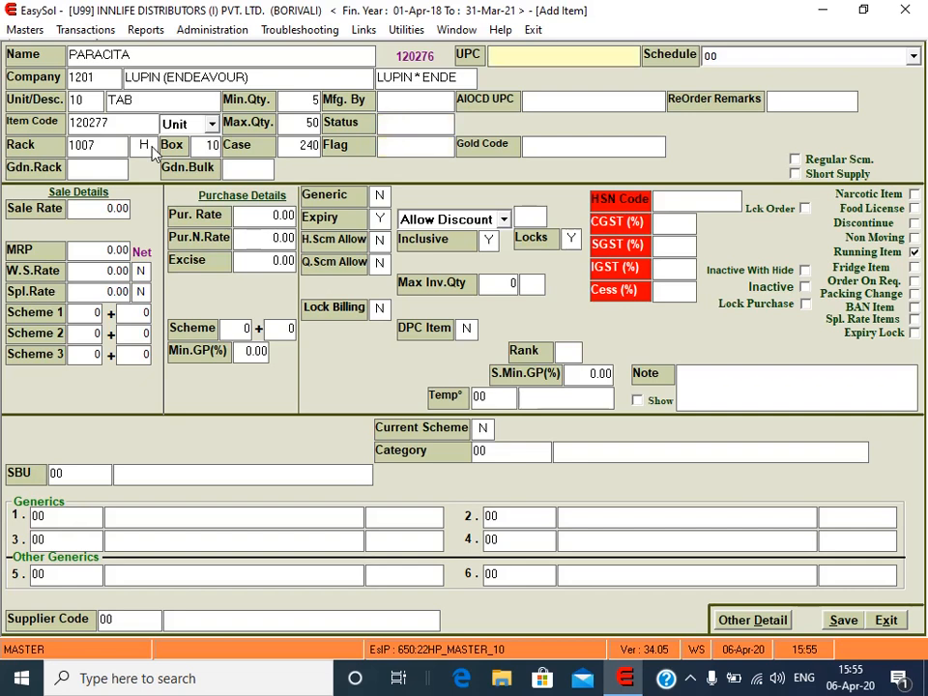
key(Return)
key(Return)
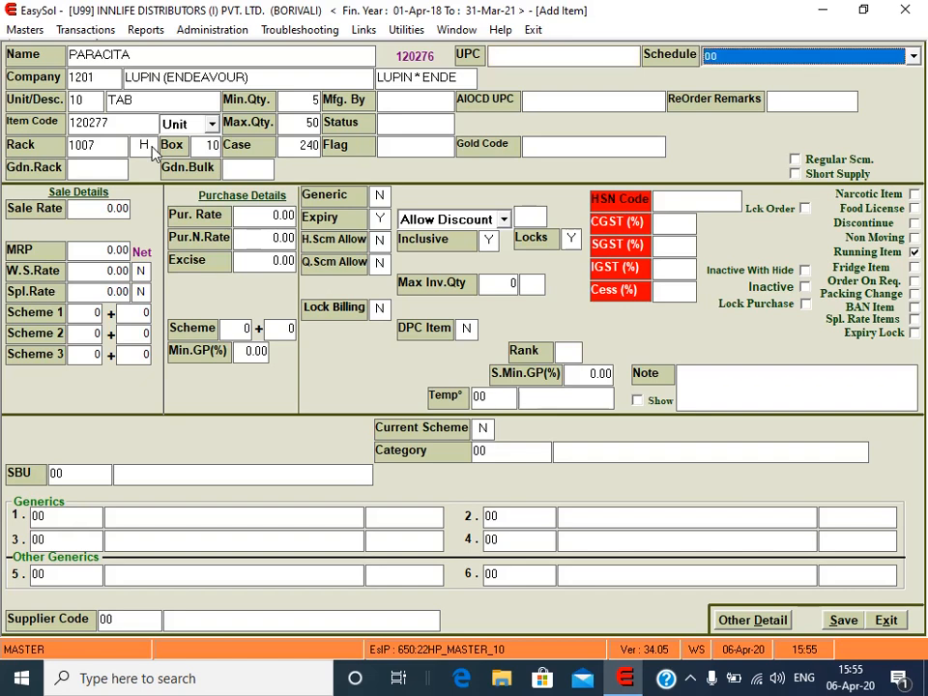
click(912, 58)
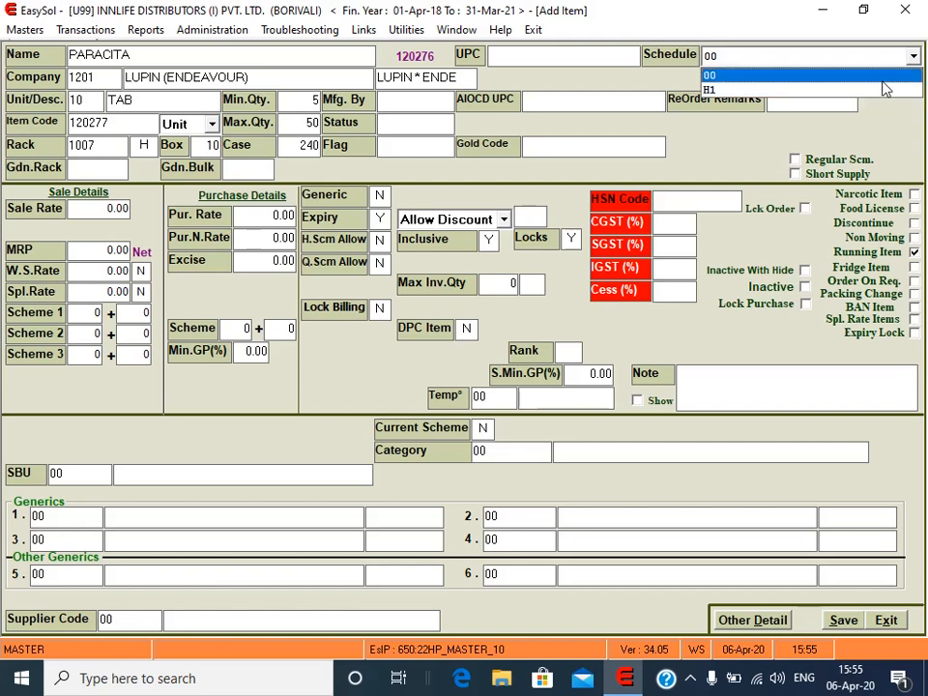
click(885, 77)
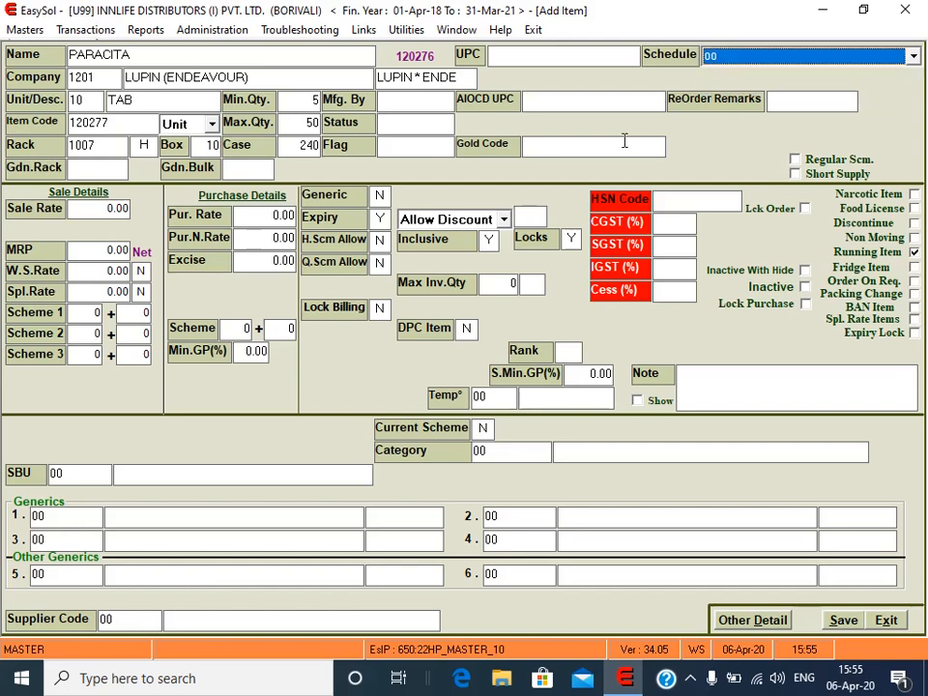
click(588, 101)
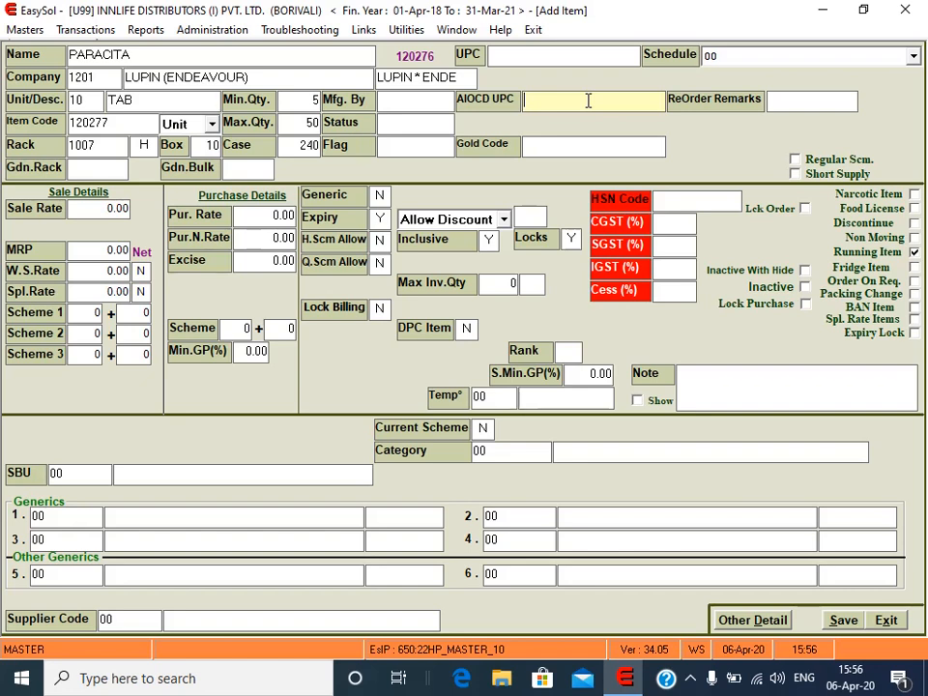
key(Return)
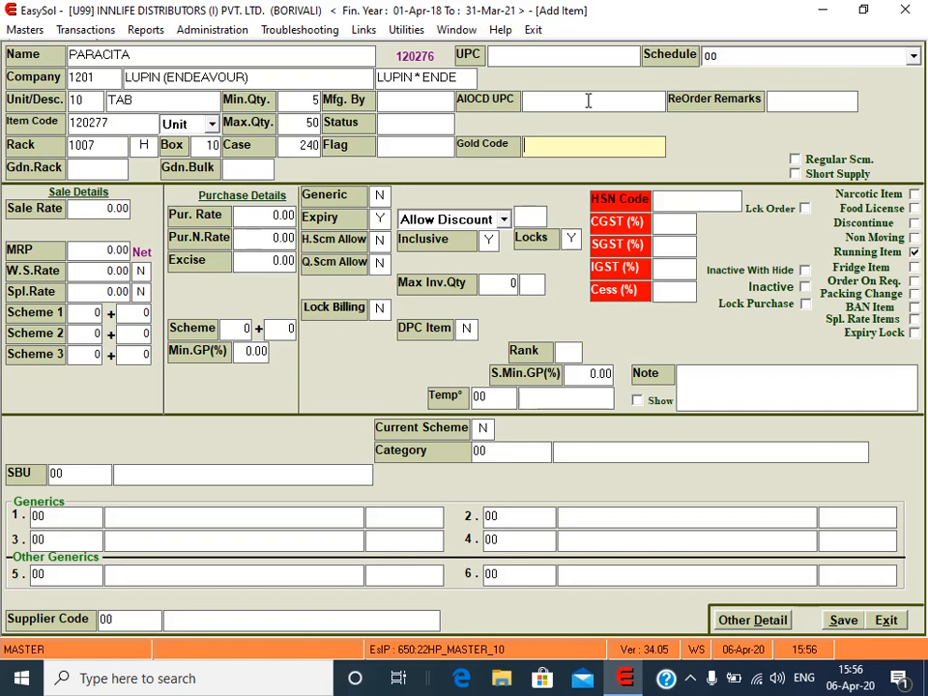
key(Return)
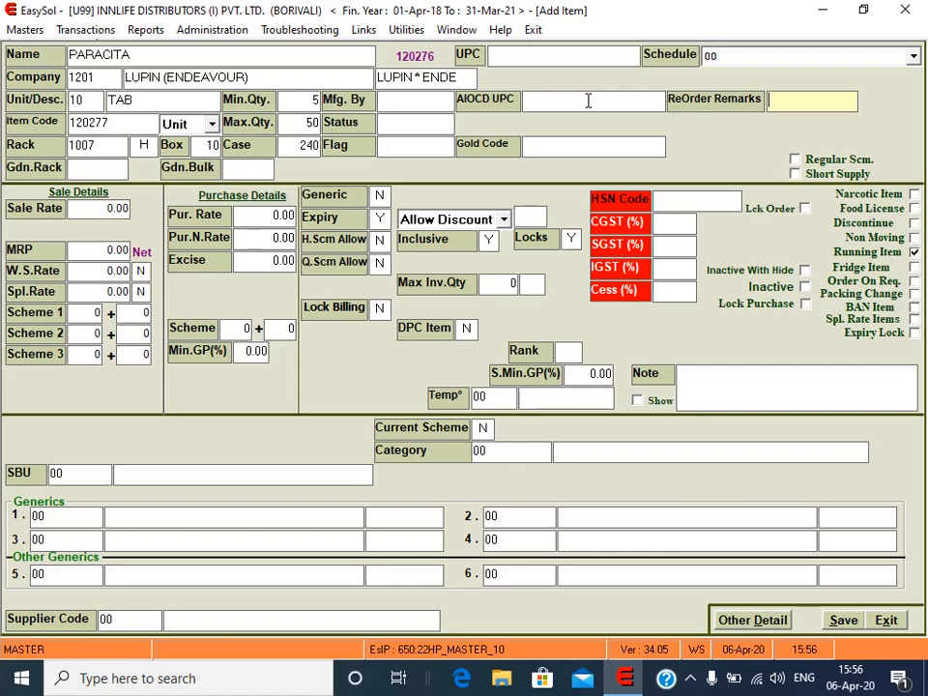
key(Return)
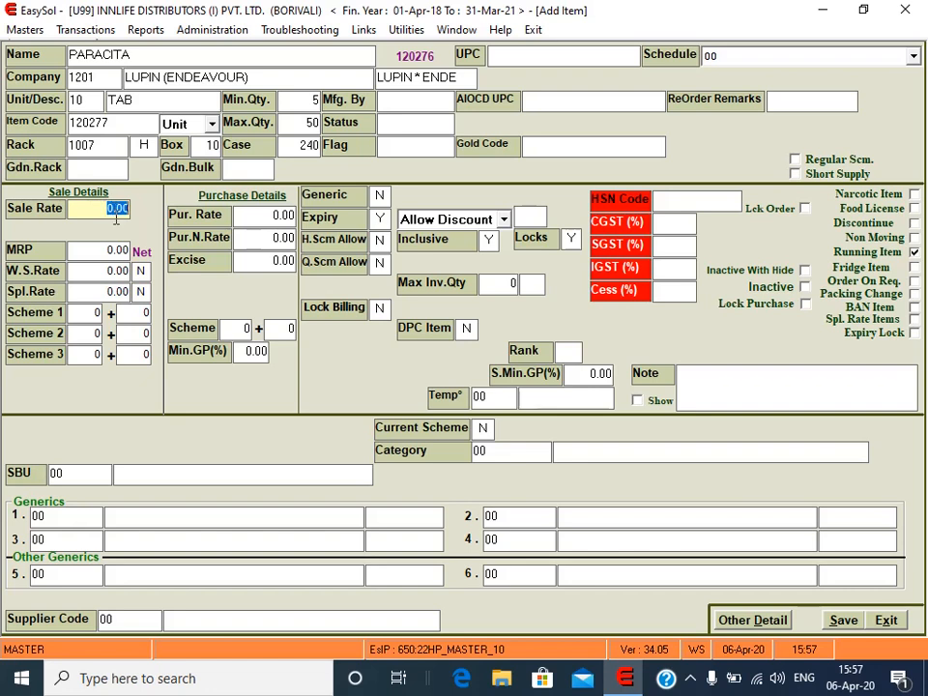
Step: Move past MRP, W.S.Rate and Spl.Rate, leaving them at 0.00, to the first scheme
click(100, 249)
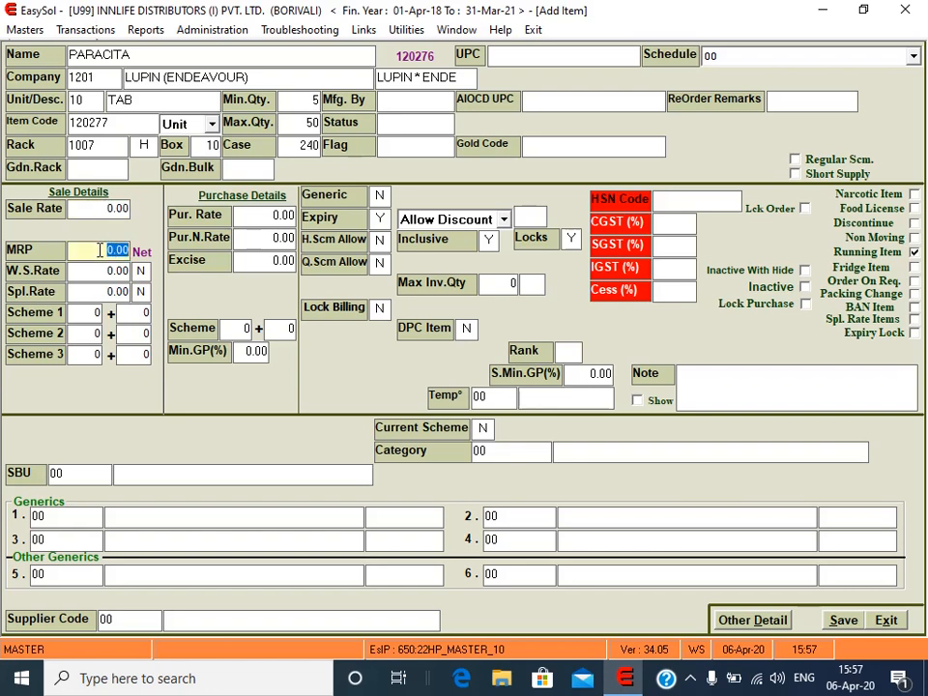
click(108, 272)
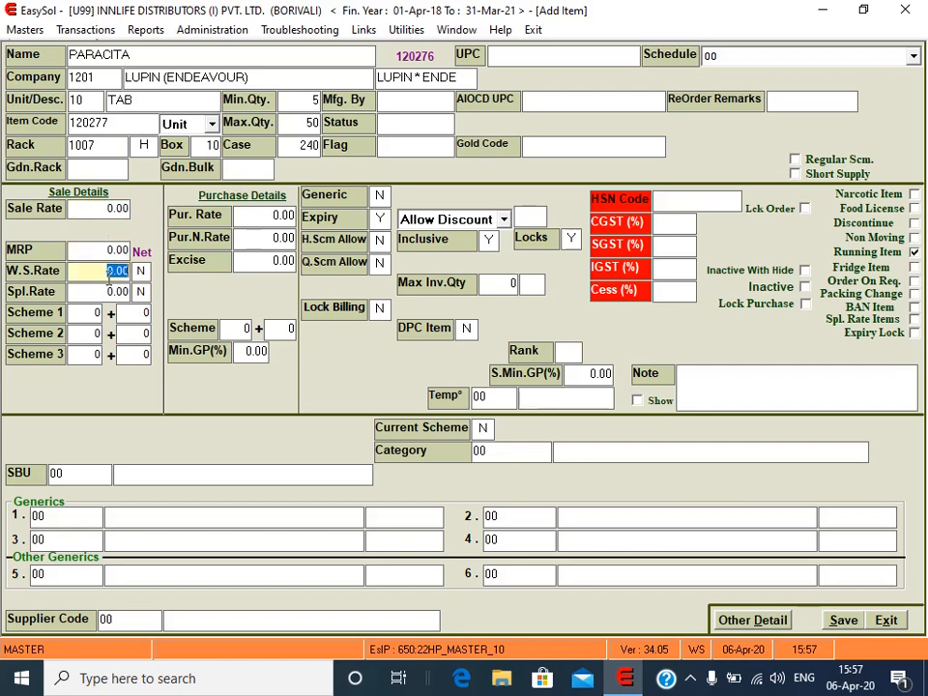
click(111, 291)
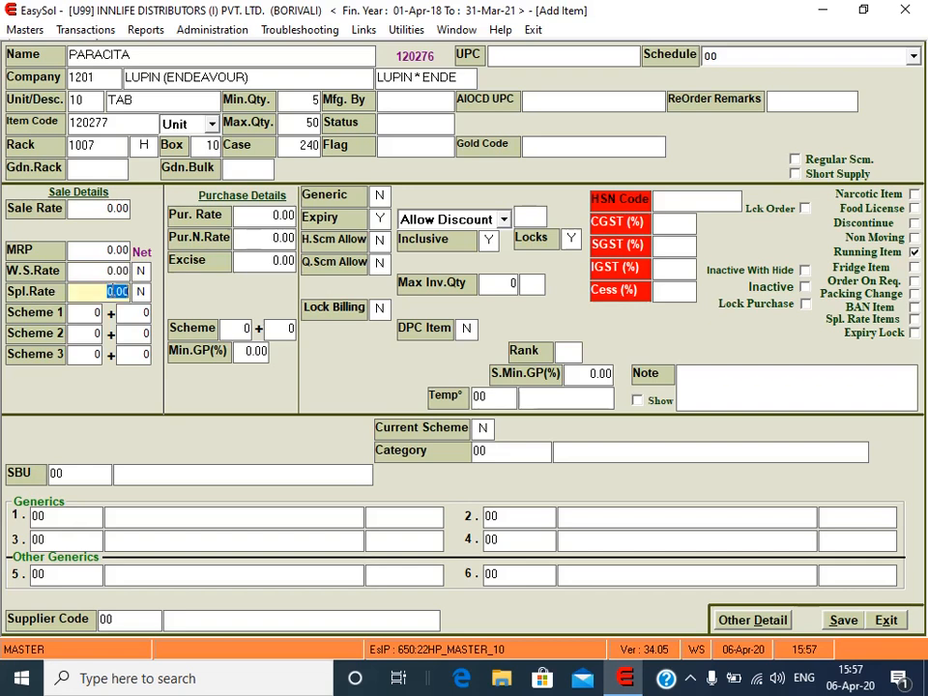
click(94, 312)
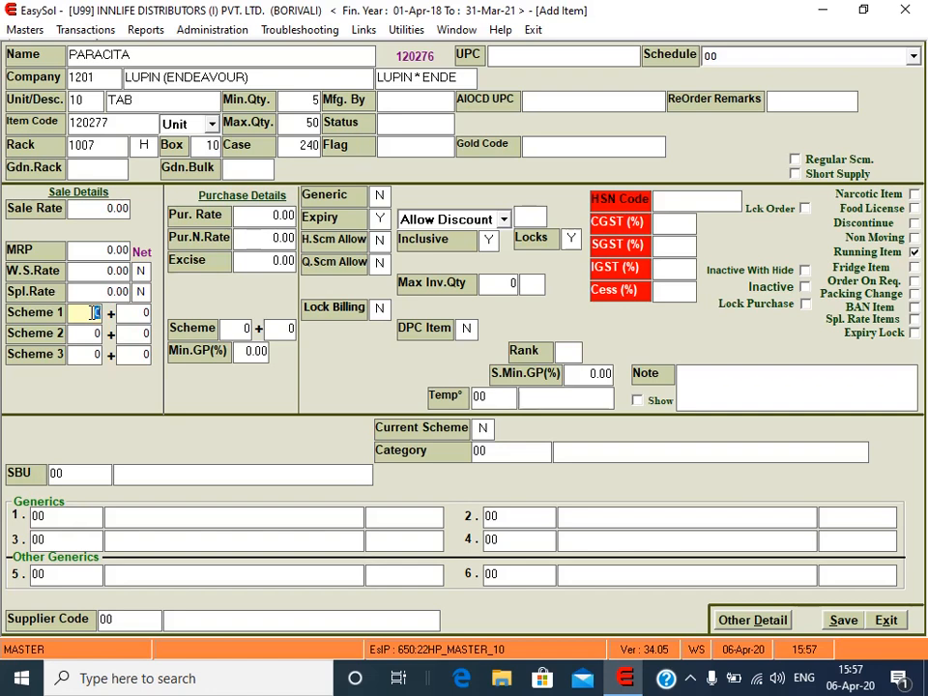
text(10)
Step: Enter the sale schemes 10 + 1, 20 + 3 and 30 + 5
key(Return)
text(1)
key(Return)
text(20)
key(Return)
text(3)
key(Return)
text(30)
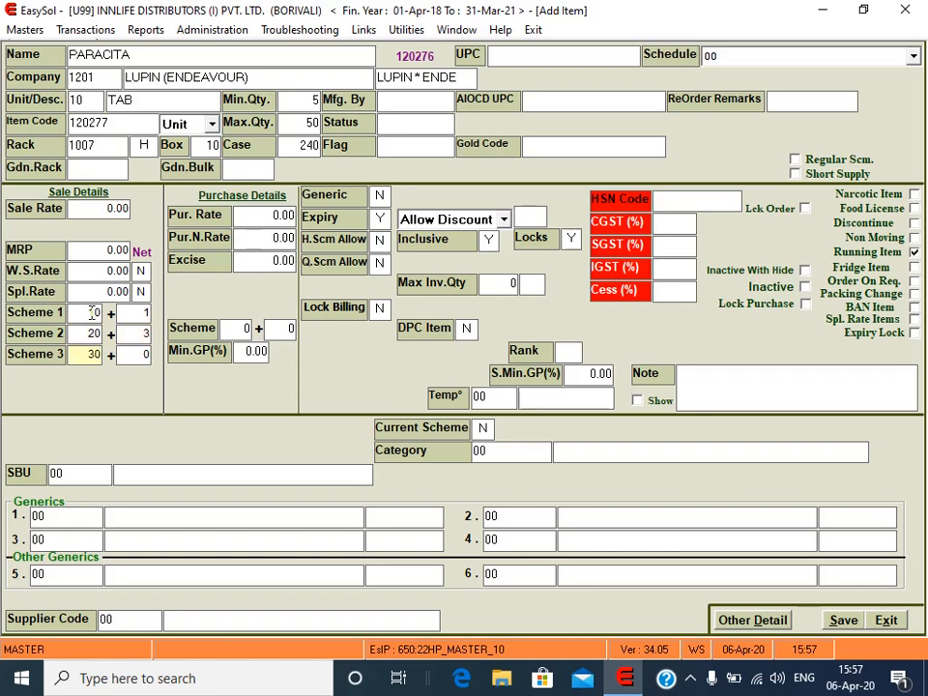
key(Return)
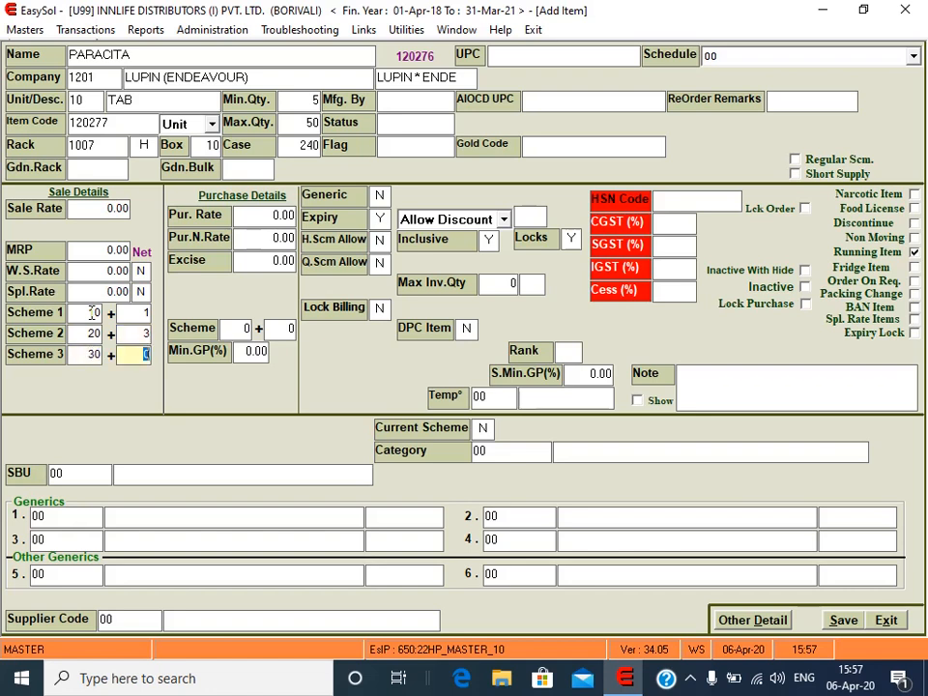
text(5)
key(Return)
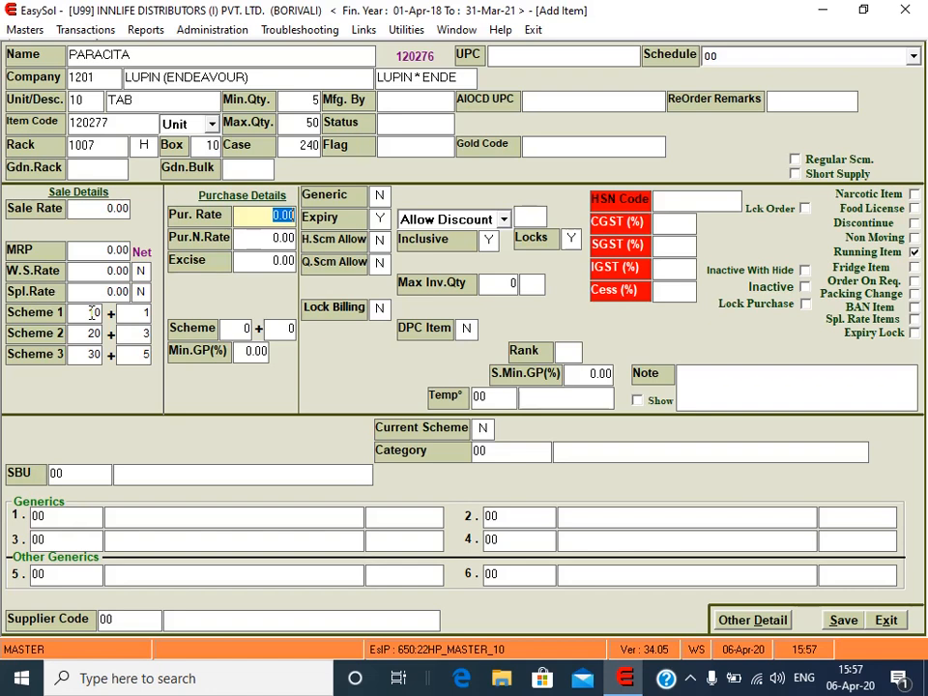
key(Return)
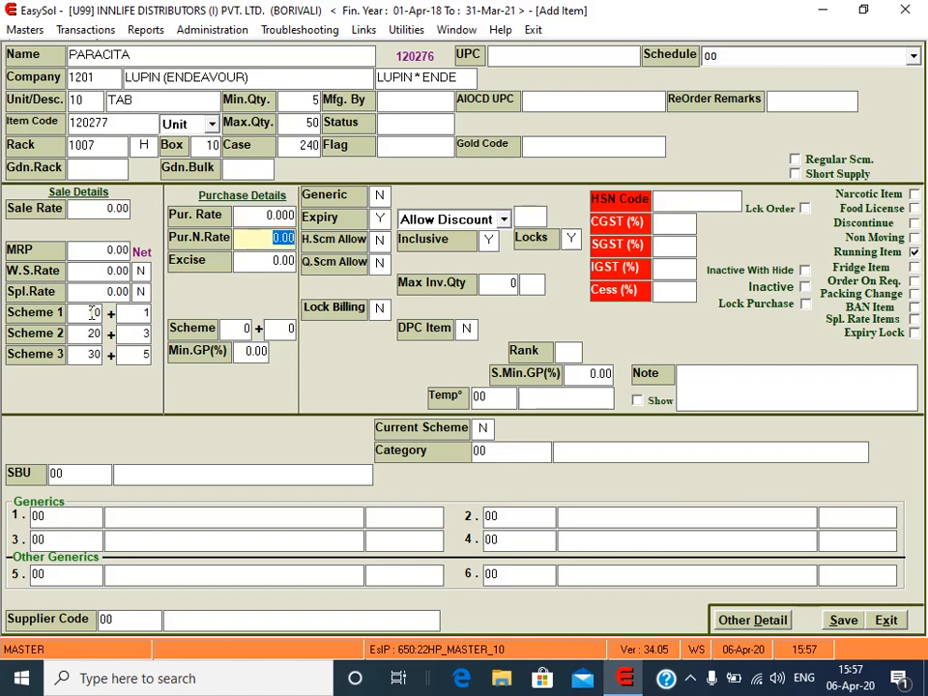
key(Return)
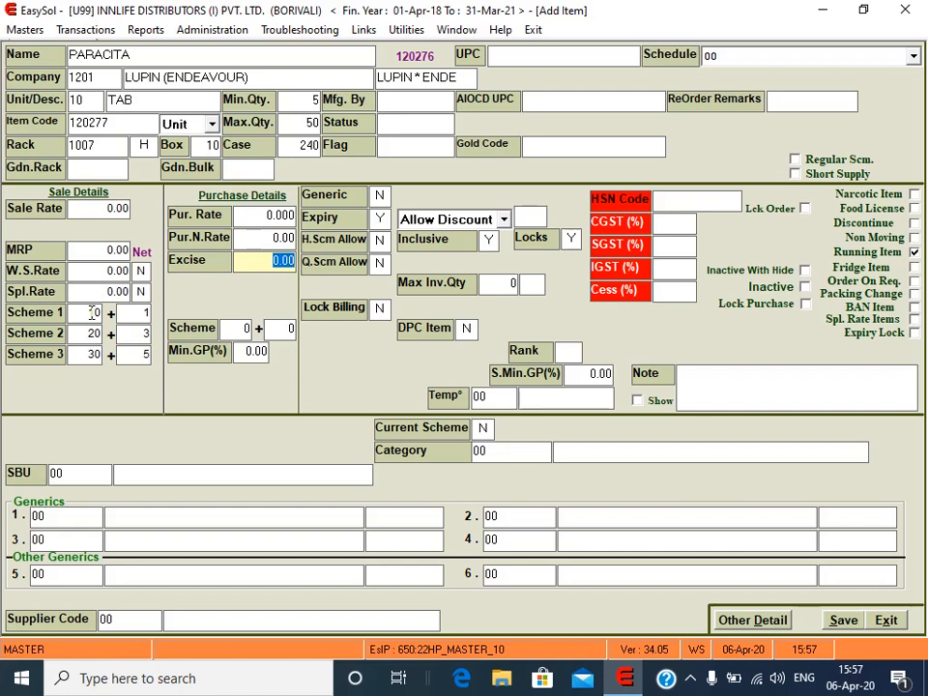
key(Return)
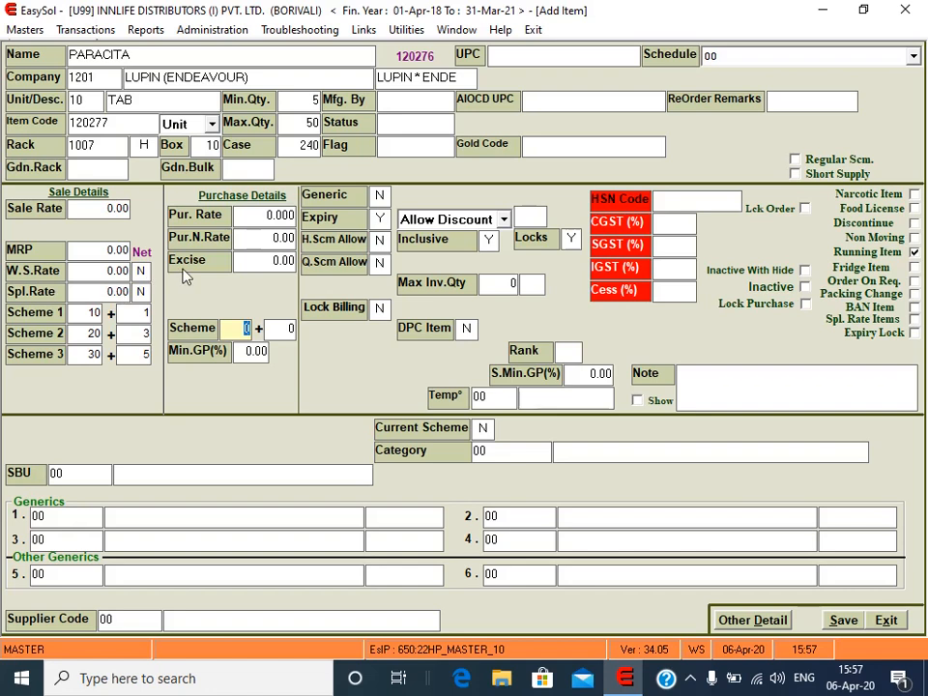
key(Return)
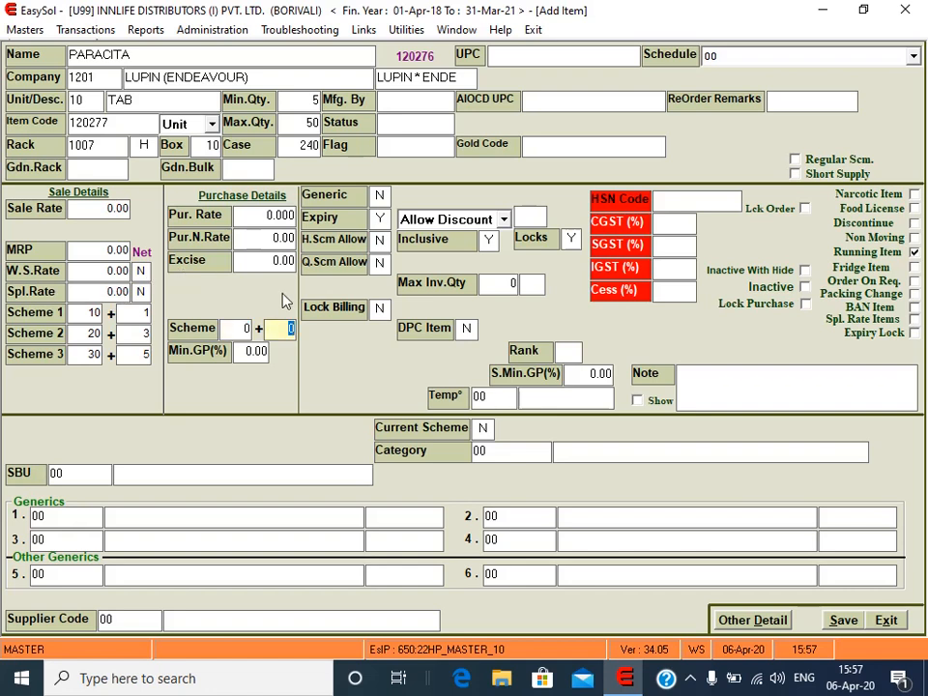
key(Return)
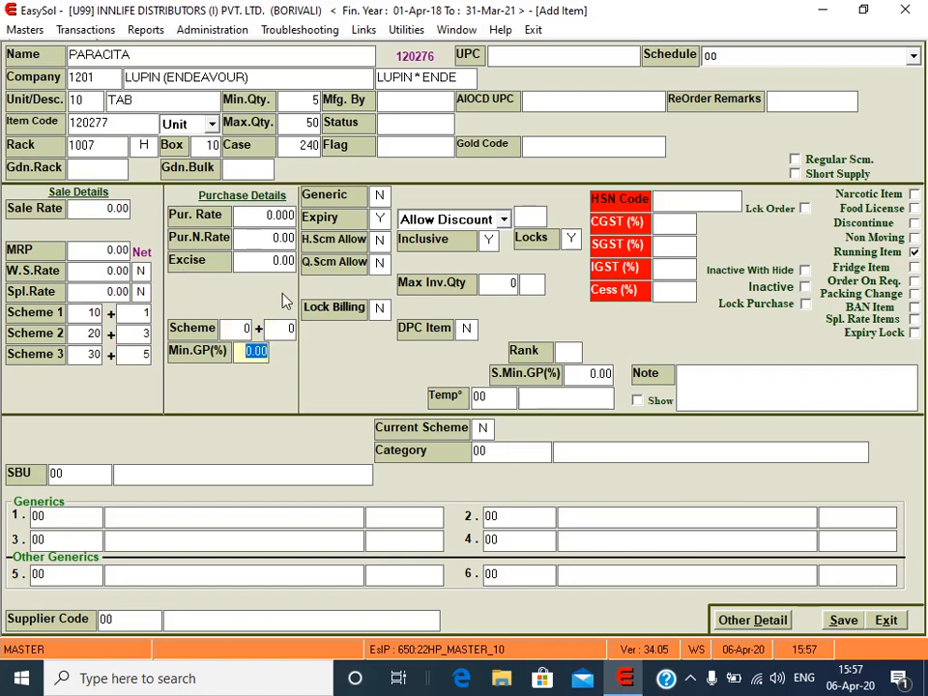
key(Return)
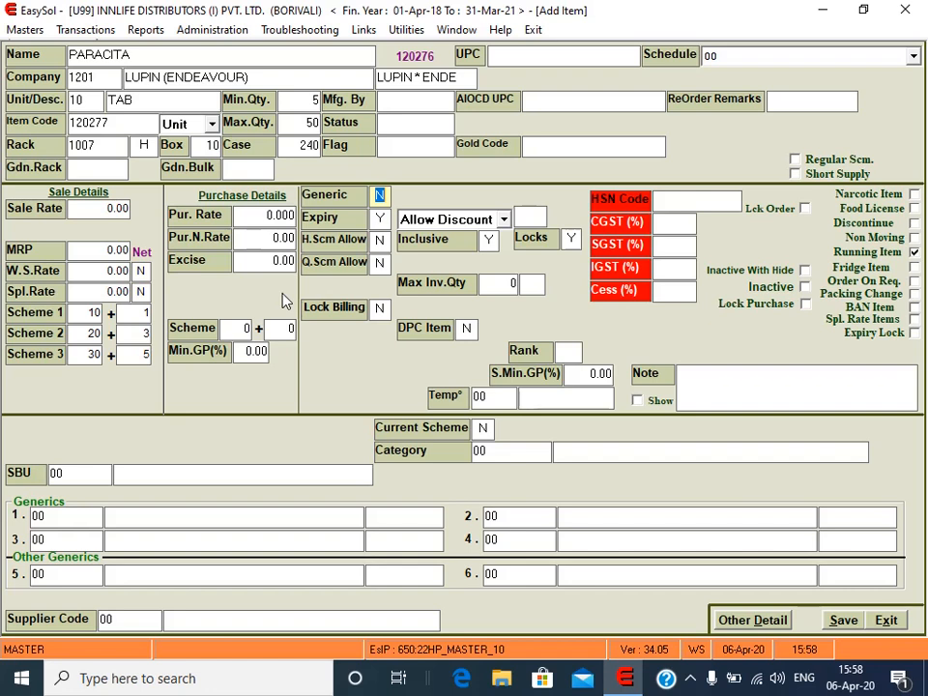
key(Return)
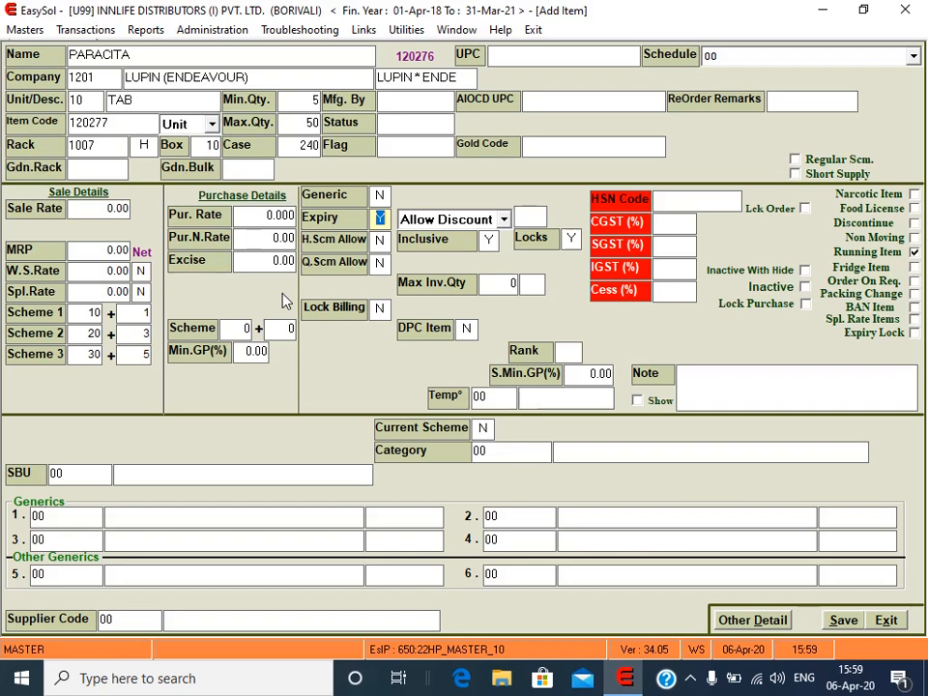
key(Return)
key(Return)
key(Return)
key(Return)
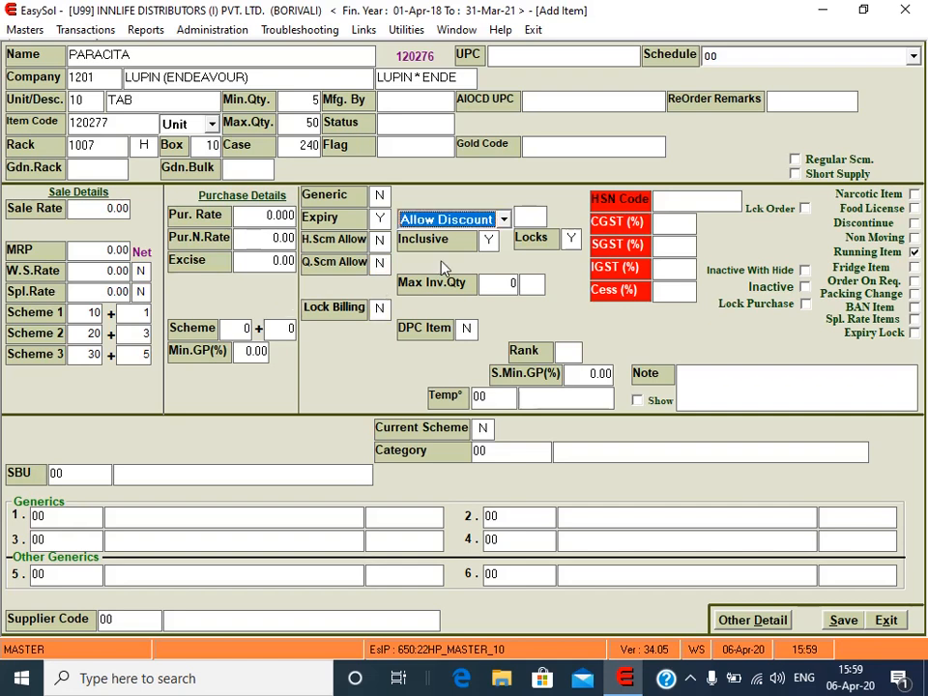
Step: Change PARACITA's discount option from Allow Discount to No Discount
click(504, 219)
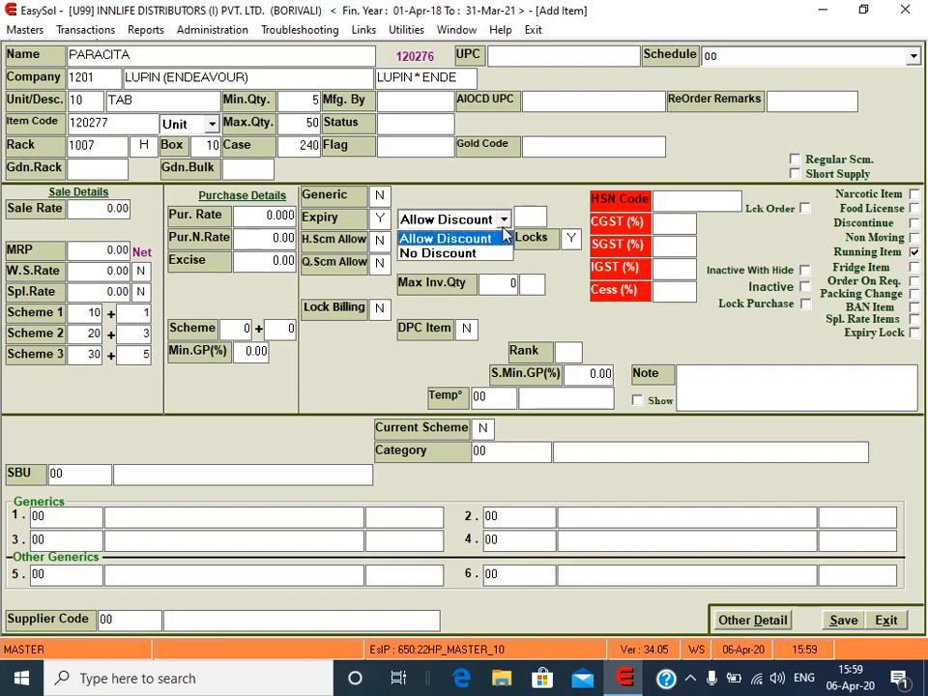
click(504, 232)
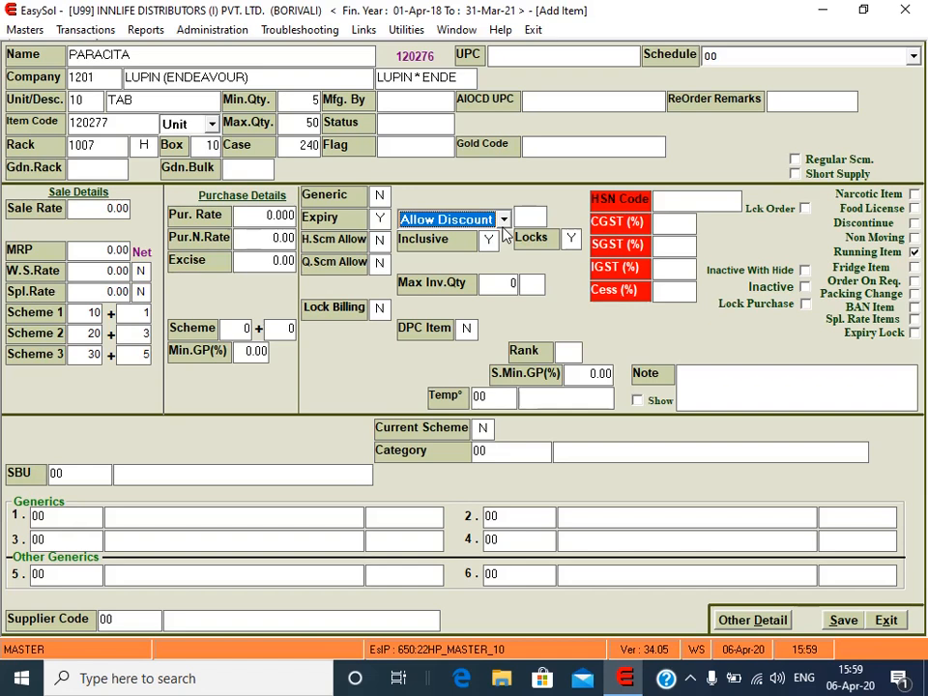
click(503, 221)
click(488, 254)
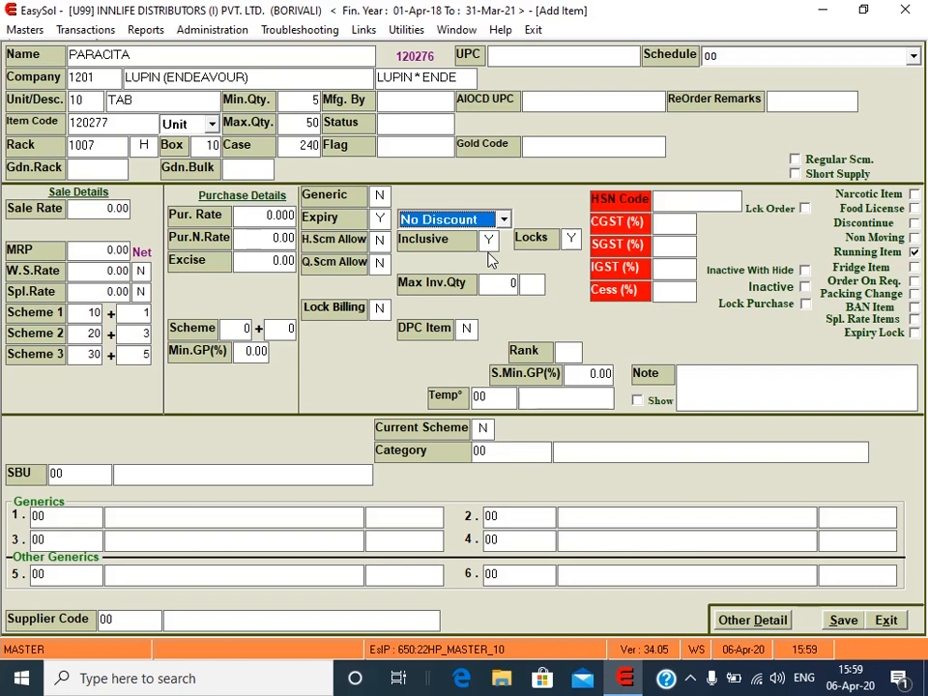
key(Return)
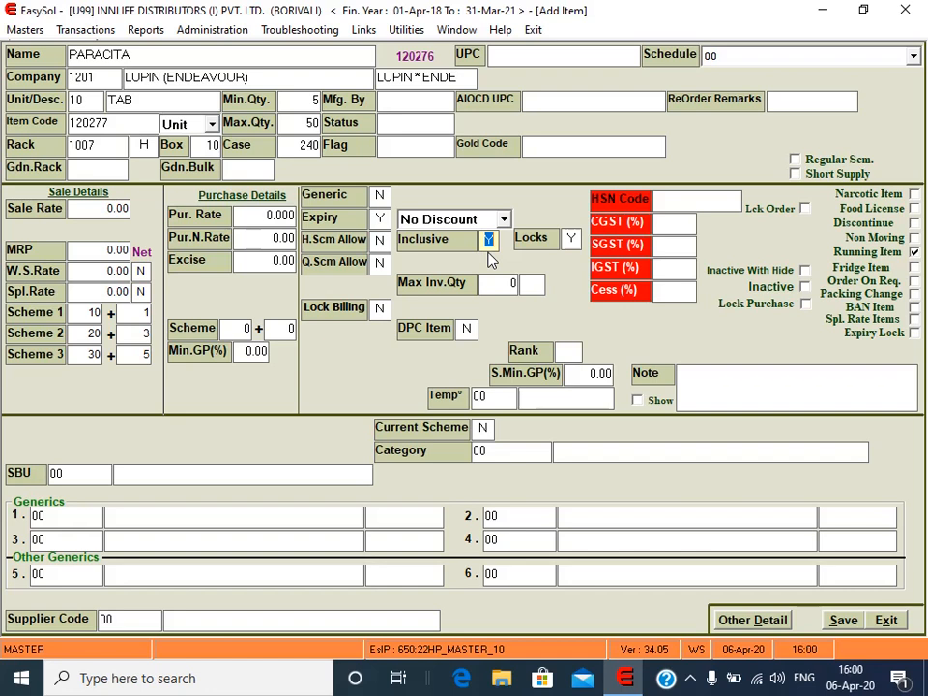
key(Return)
key(Return)
Step: Enter 4 in Max Inv.Qty, clear it, try -5, and move on with the field left blank
text(4)
key(Return)
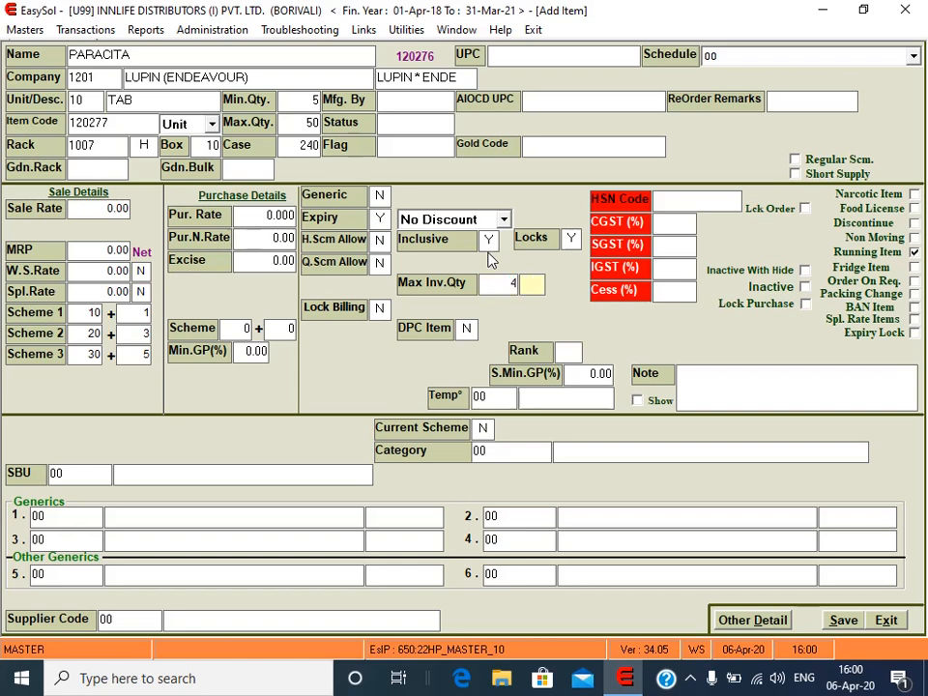
key(shift+Tab)
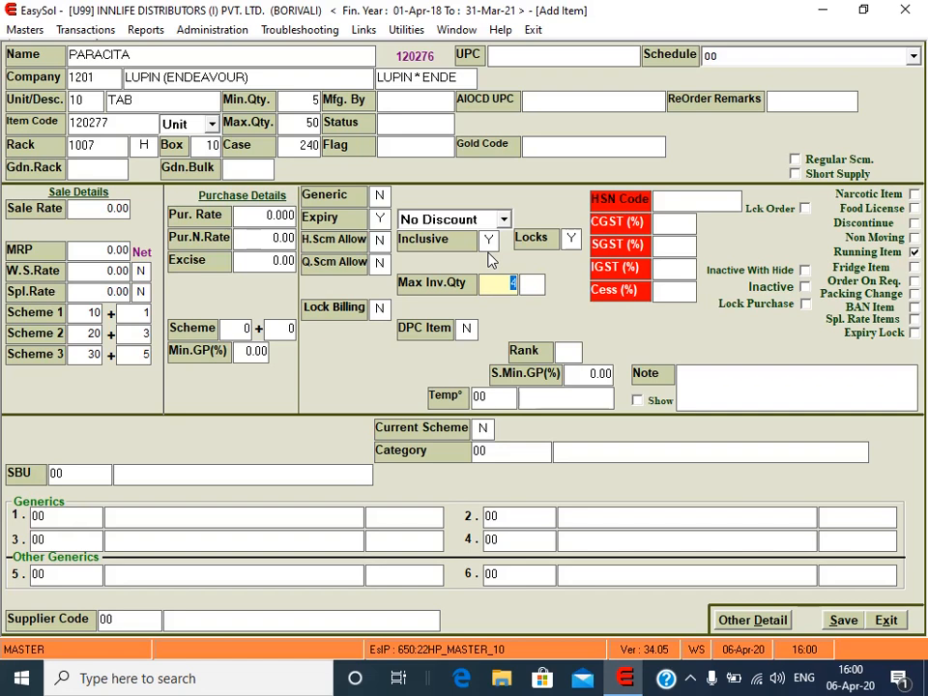
key(BackSpace)
text(-5)
key(Return)
key(Return)
key(Return)
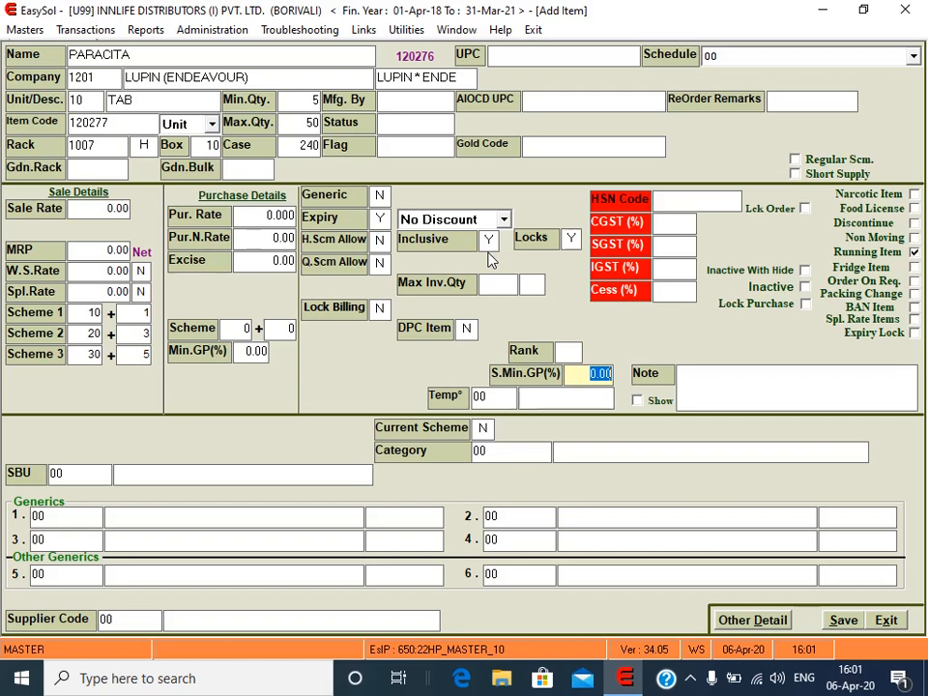
key(Return)
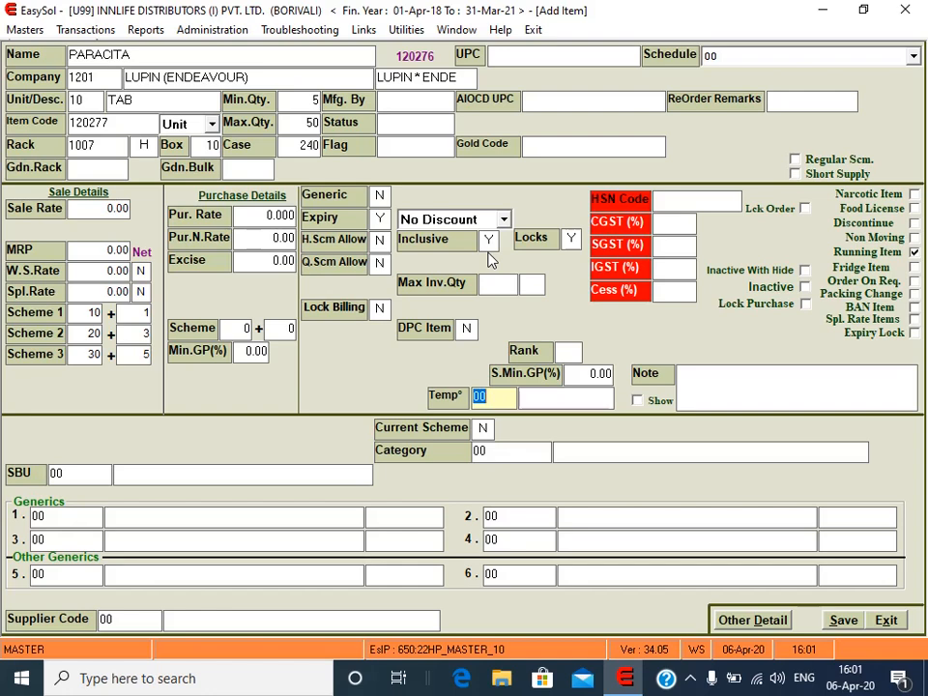
key(BackSpace)
key(Return)
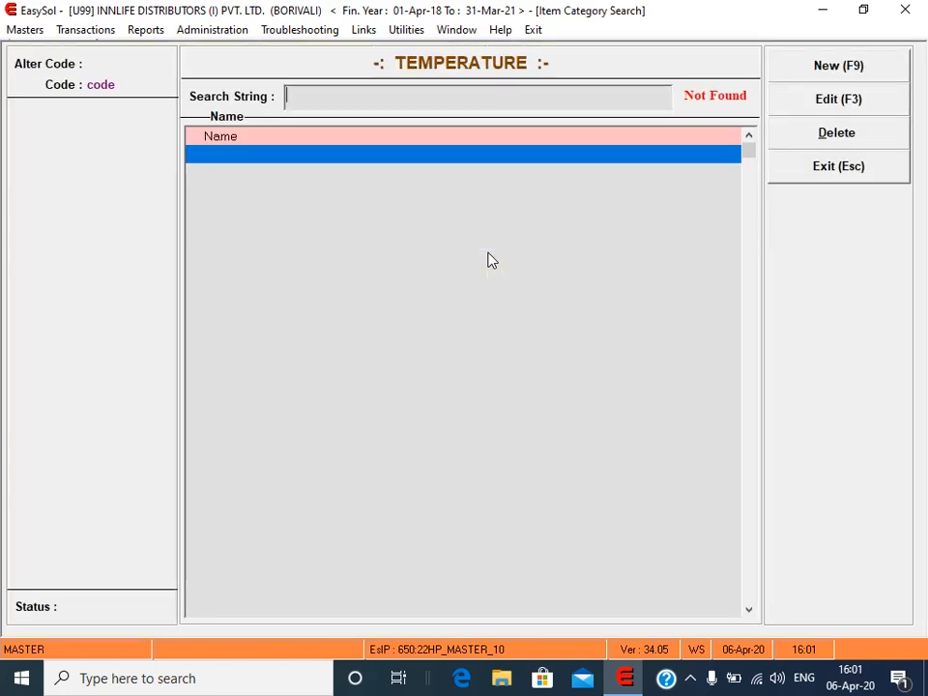
key(Escape)
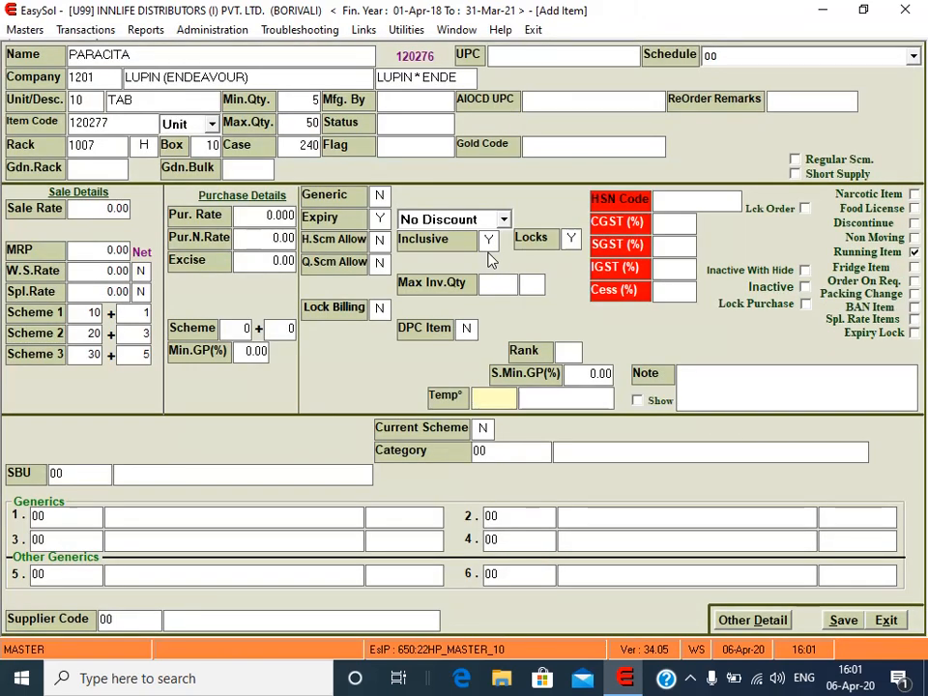
key(Return)
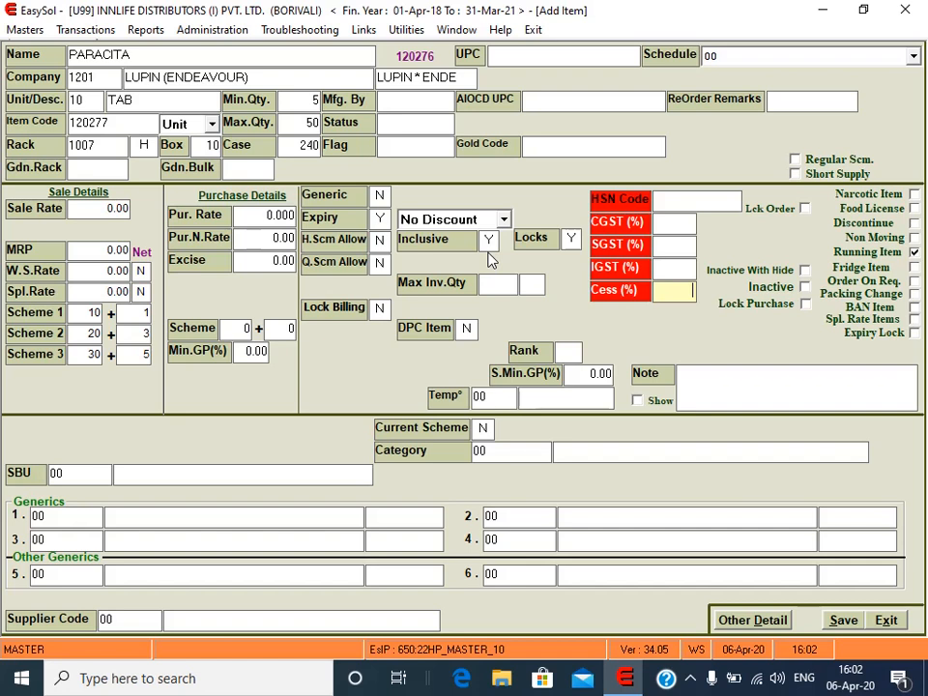
Step: Set HSN code 3004, choosing its CGST 6.00, SGST 6.00 and IGST 12.00 row
key(Return)
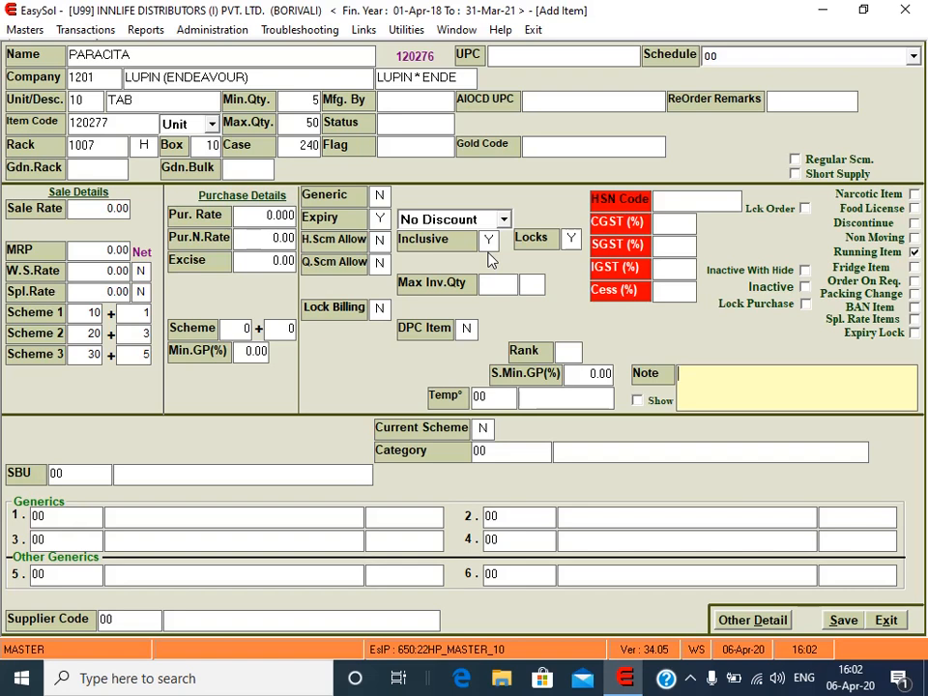
key(Return)
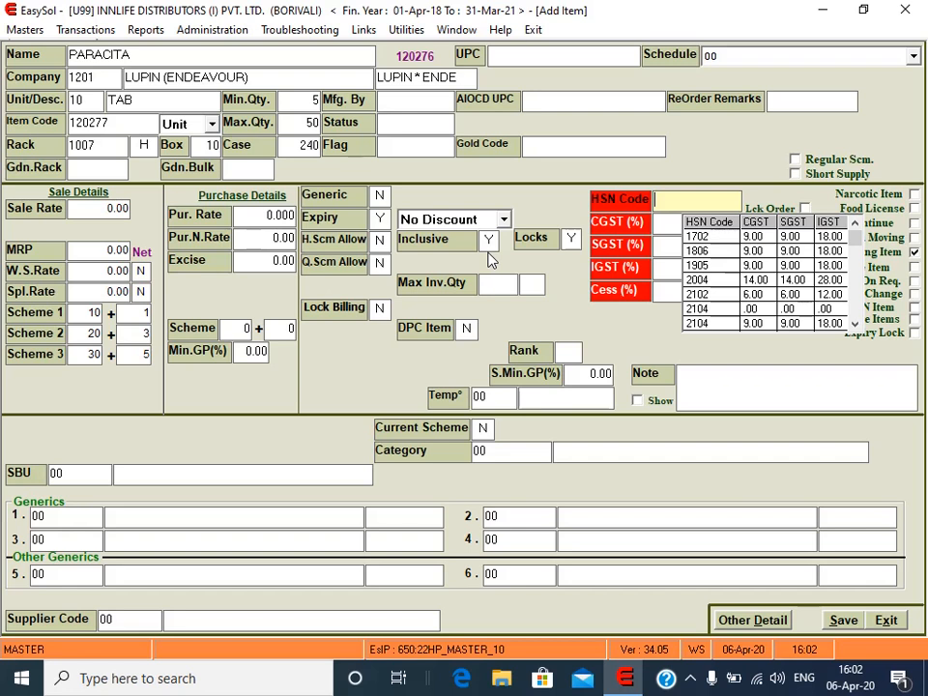
text(3004)
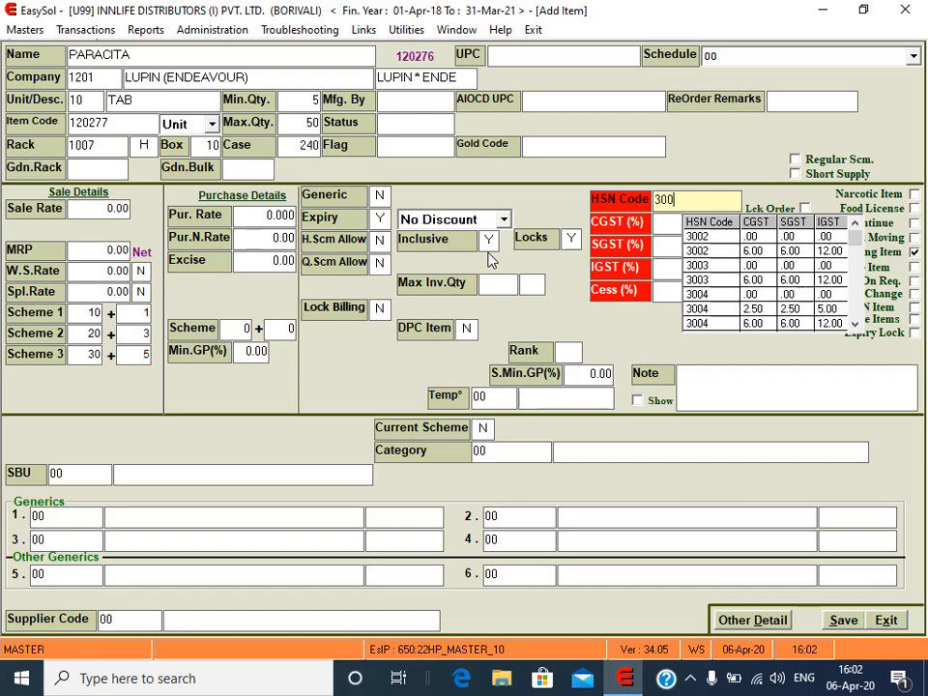
key(Down)
key(Down)
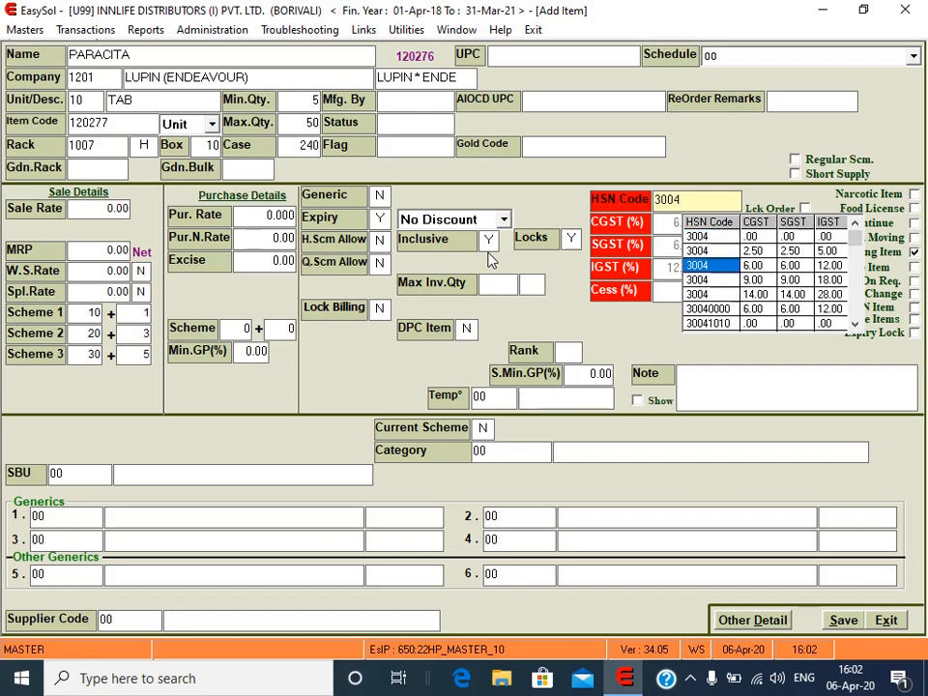
key(Return)
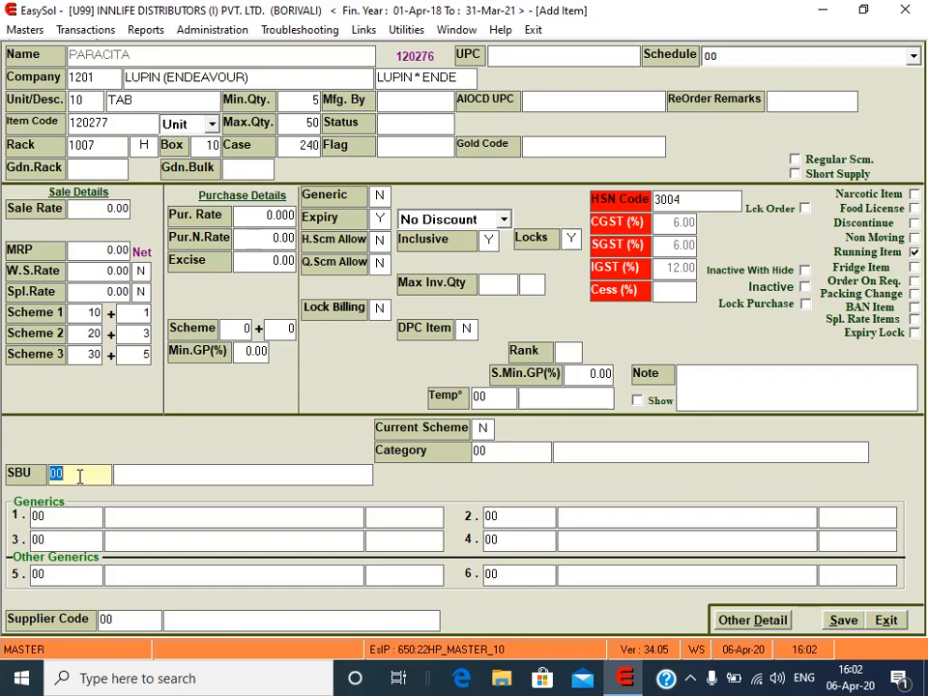
key(Return)
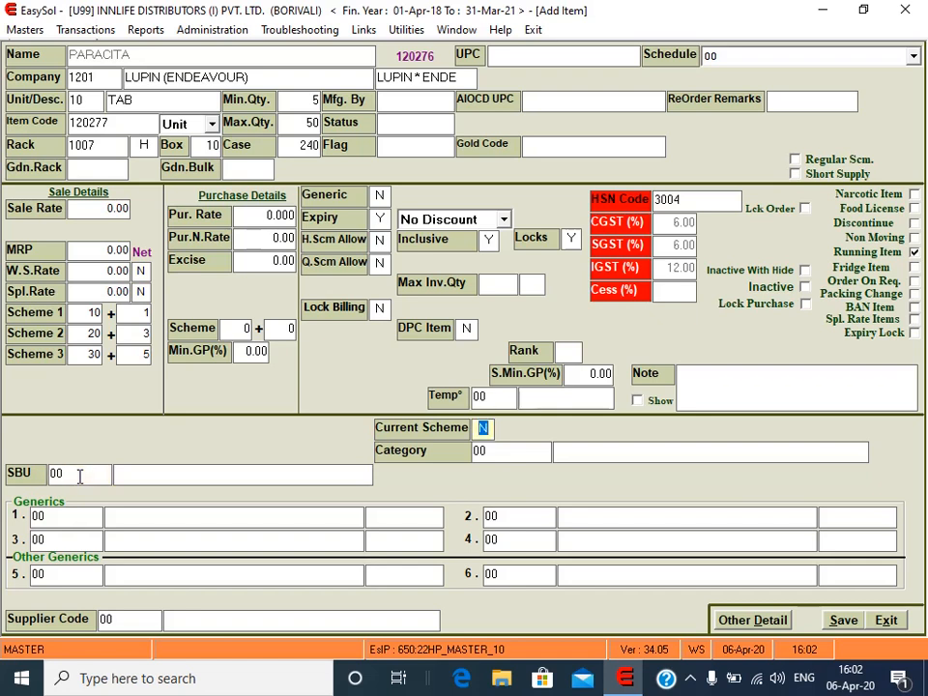
key(Return)
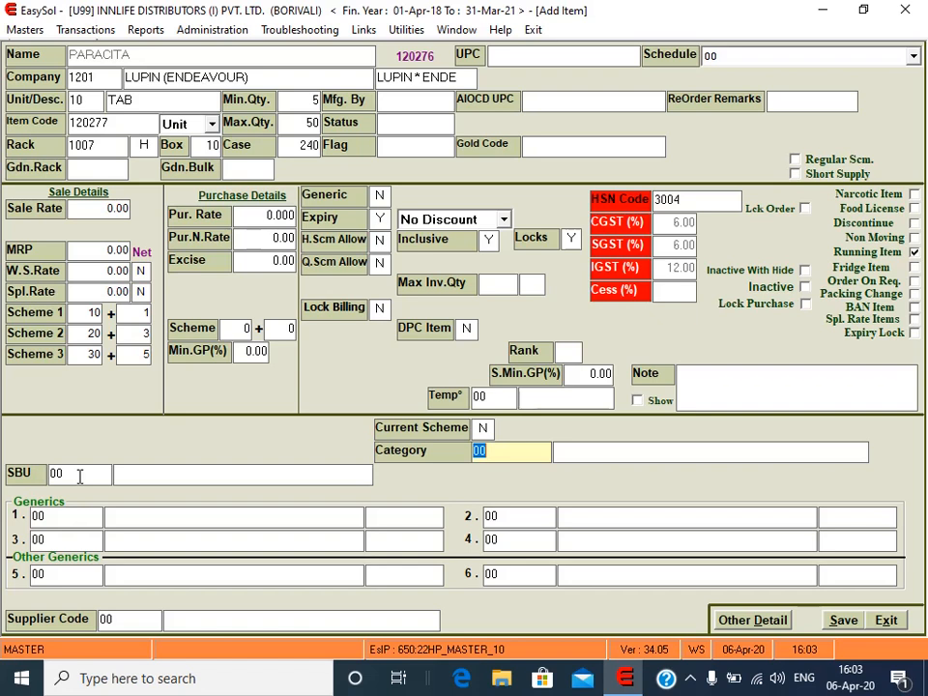
key(Return)
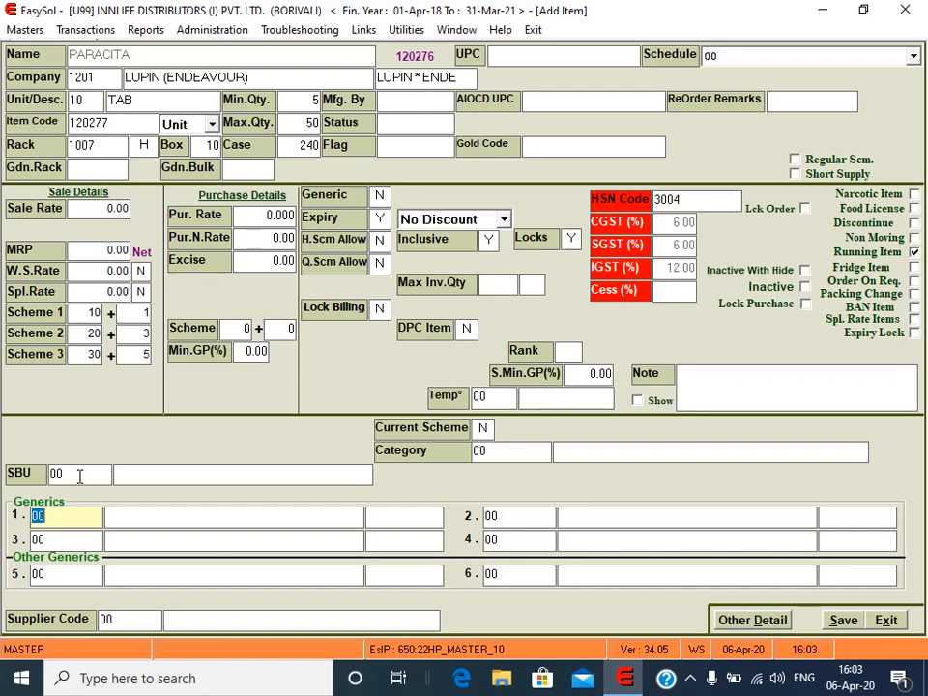
Step: Set generic 1 to 7025 LEVOCLOPERASTINE with strength 500MG
key(BackSpace)
key(Return)
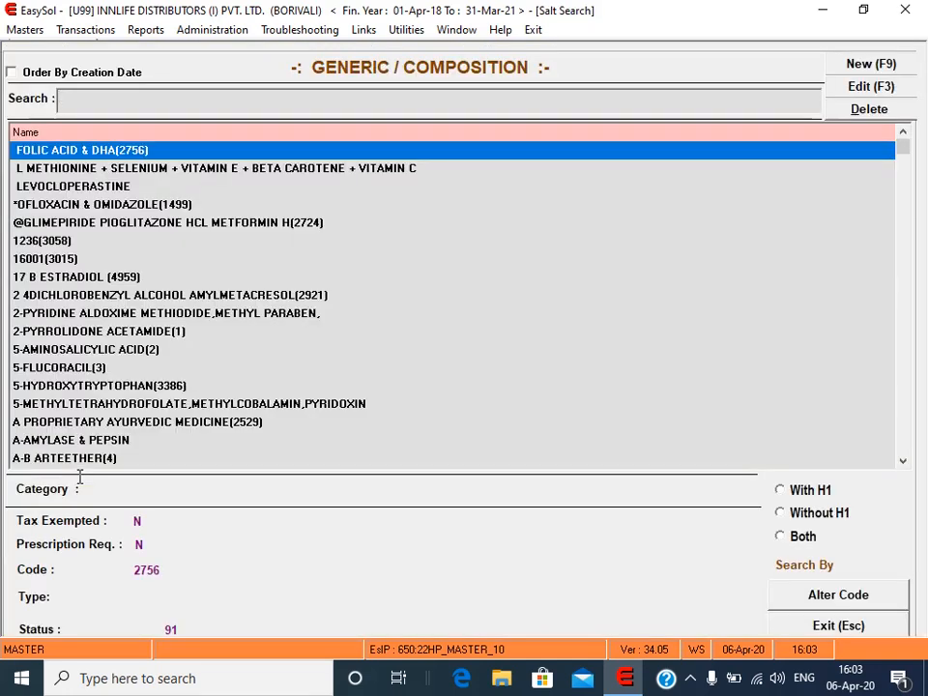
key(Down)
key(Down)
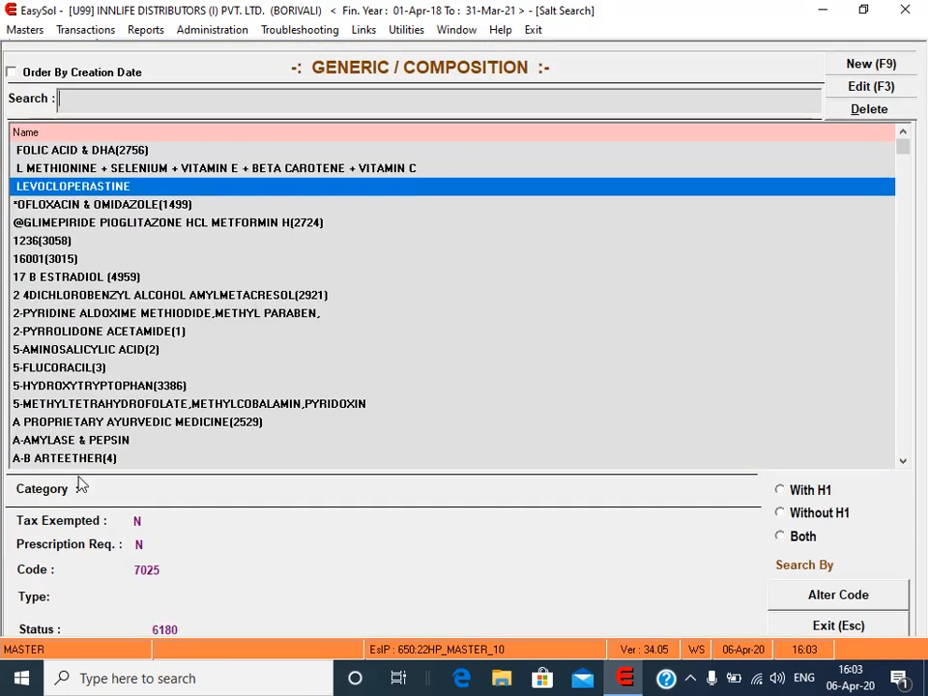
key(Return)
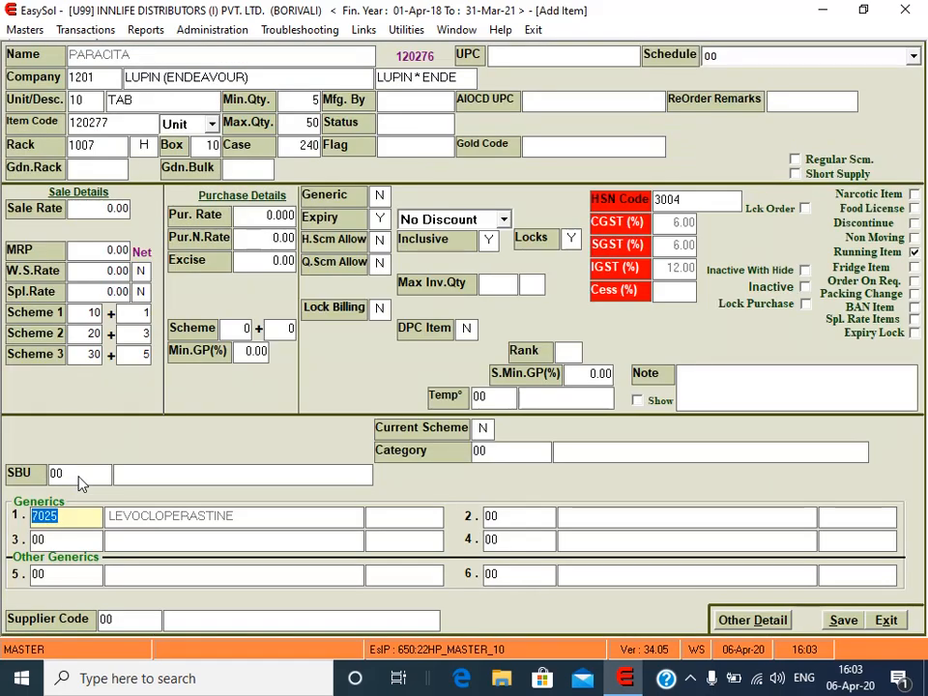
key(Return)
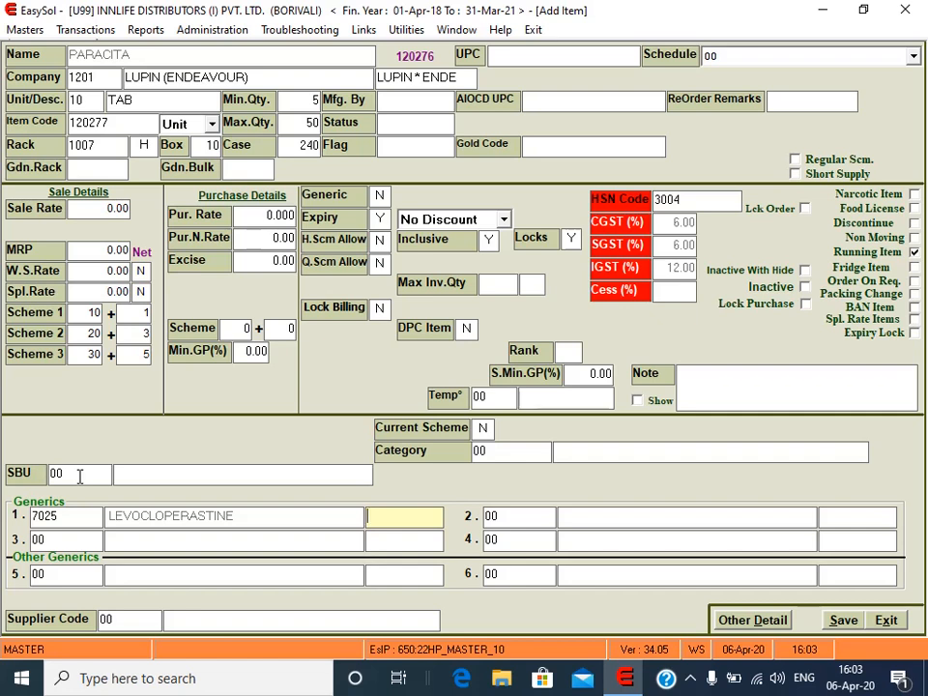
text(500MG)
key(Return)
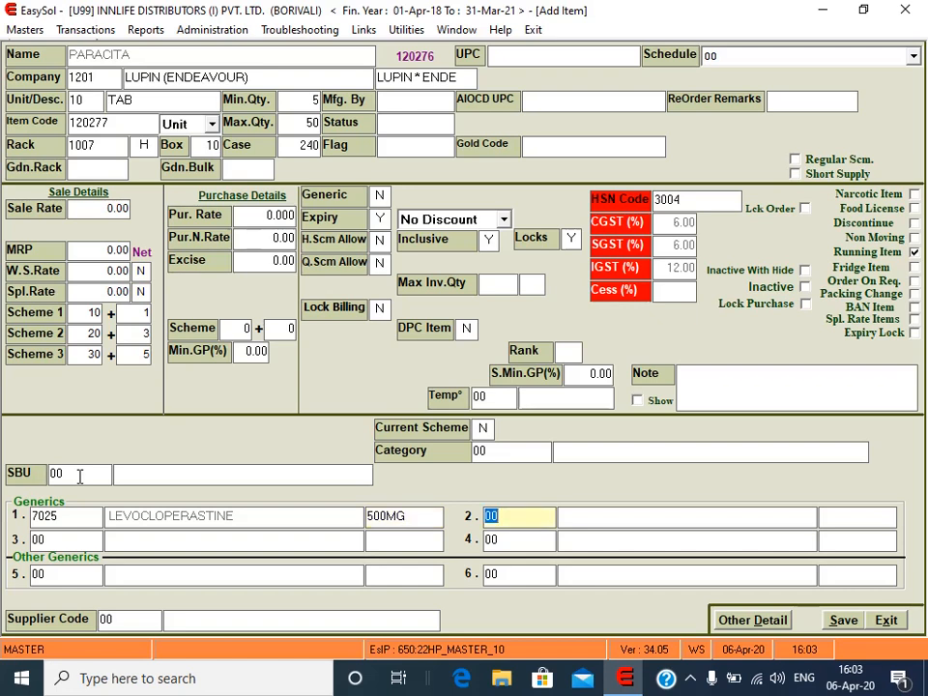
Step: Leave the remaining generic rows at 00 and advance to Supplier Code
key(Return)
key(Return)
key(Return)
key(Return)
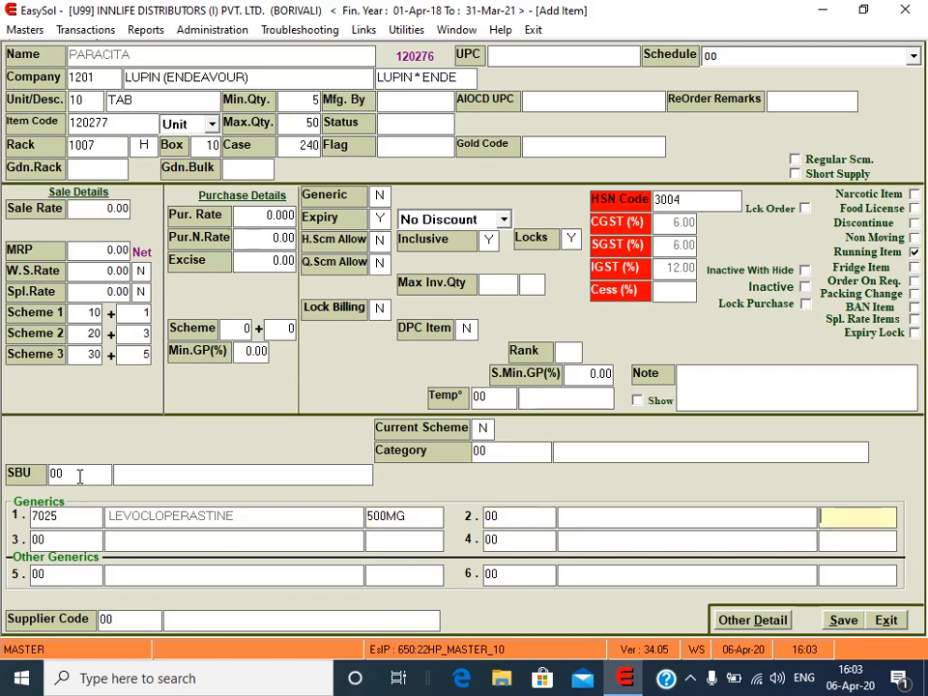
key(Return)
key(Return)
key(Return)
key(Return)
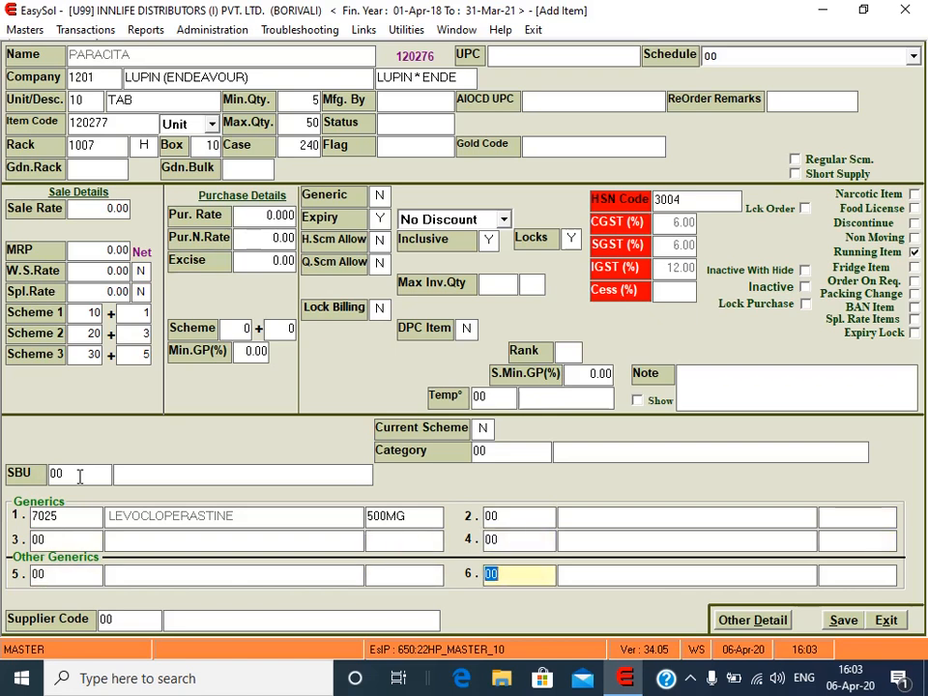
key(Return)
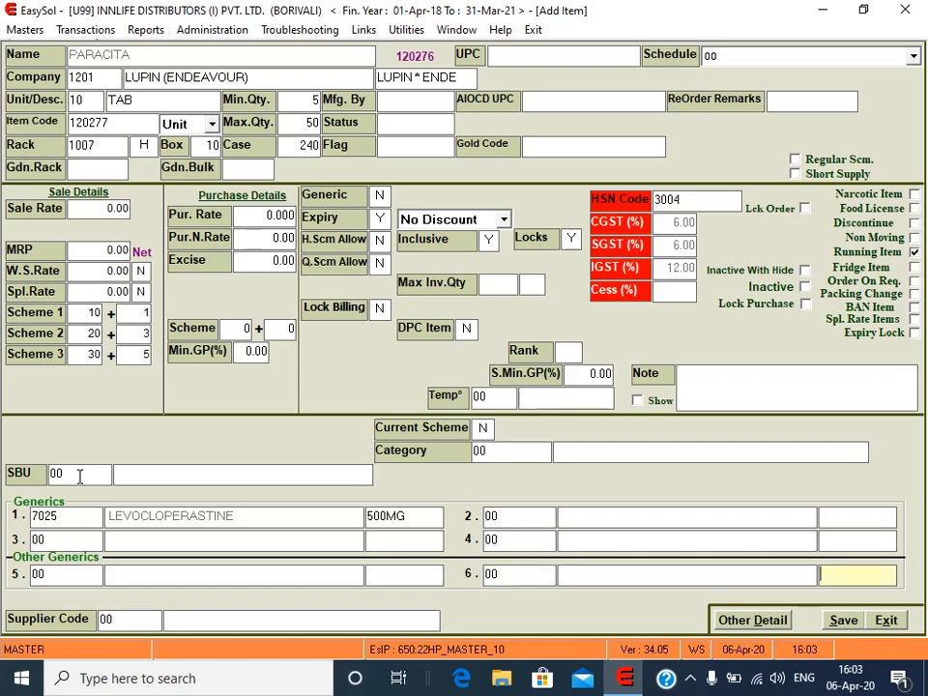
key(Return)
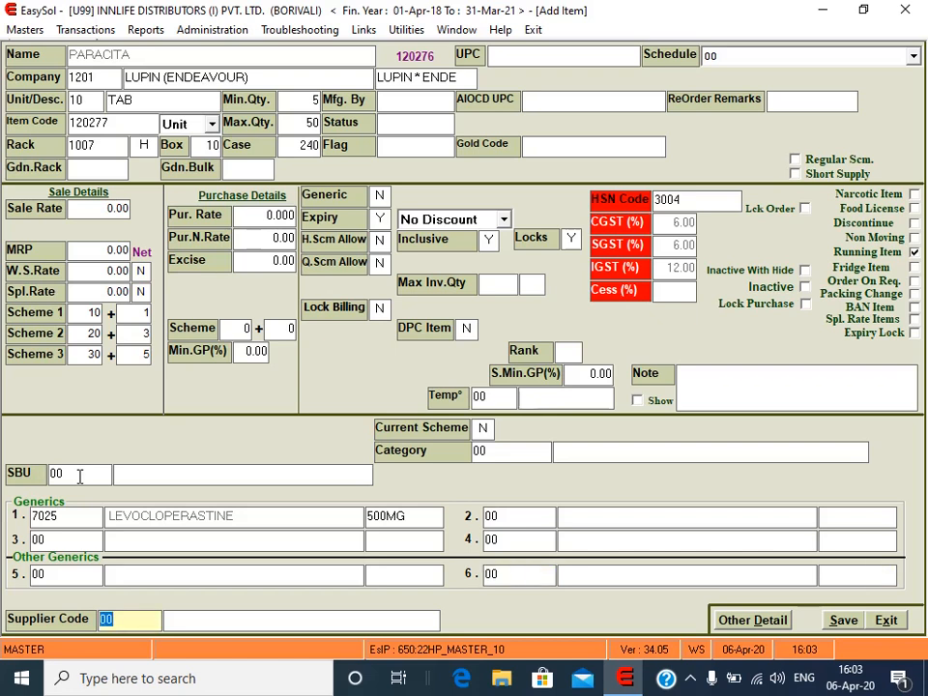